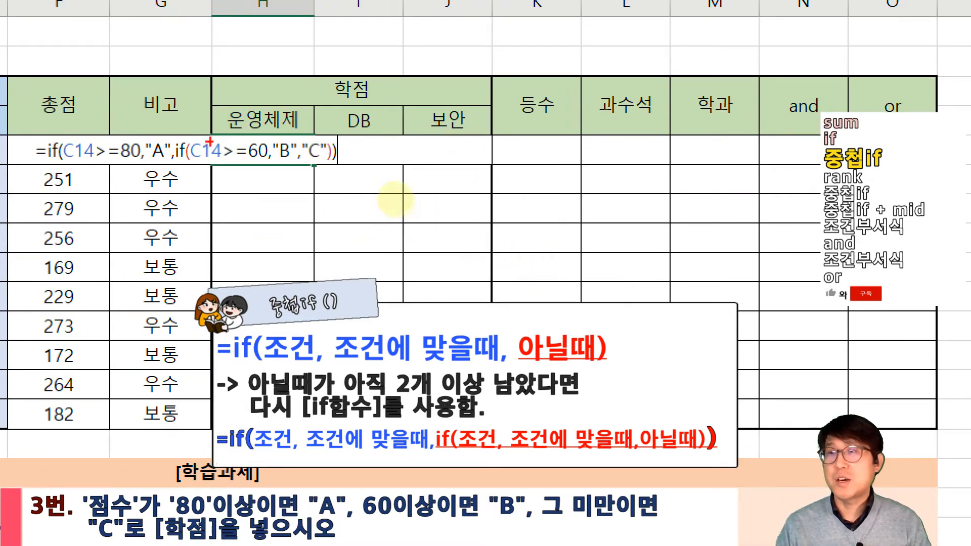
# Step: Commit the formula =IF(C14>=80,"A",IF(C14>=60,"B","C")) in H14 and fill it down to H23
pyautogui.moveTo(186, 163)
pyautogui.mouseDown()
pyautogui.moveTo(323, 170)
pyautogui.moveTo(324, 153)
pyautogui.mouseUp()
pyautogui.moveTo(56, 144)
pyautogui.mouseDown()
pyautogui.moveTo(142, 121)
pyautogui.moveTo(334, 107)
pyautogui.moveTo(340, 151)
pyautogui.mouseUp()
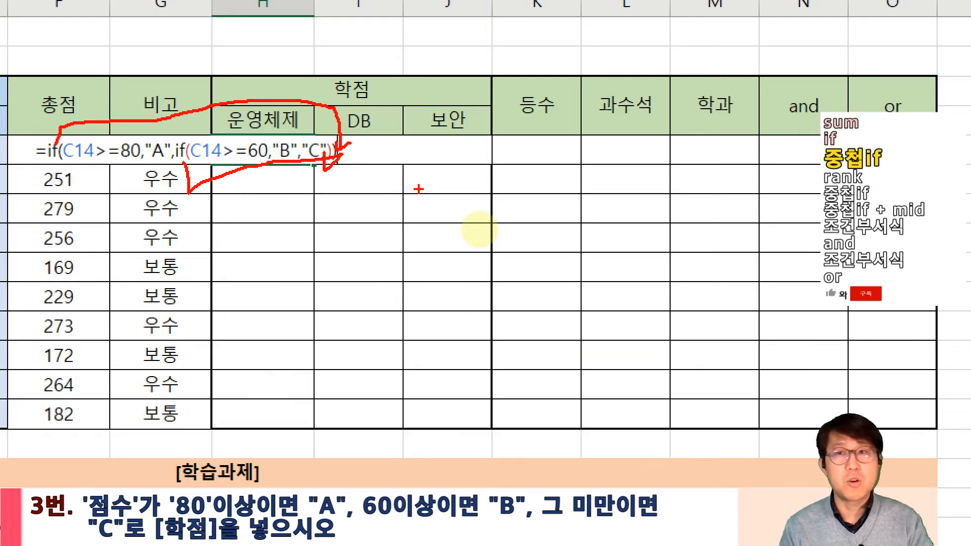
pyautogui.press('Return')
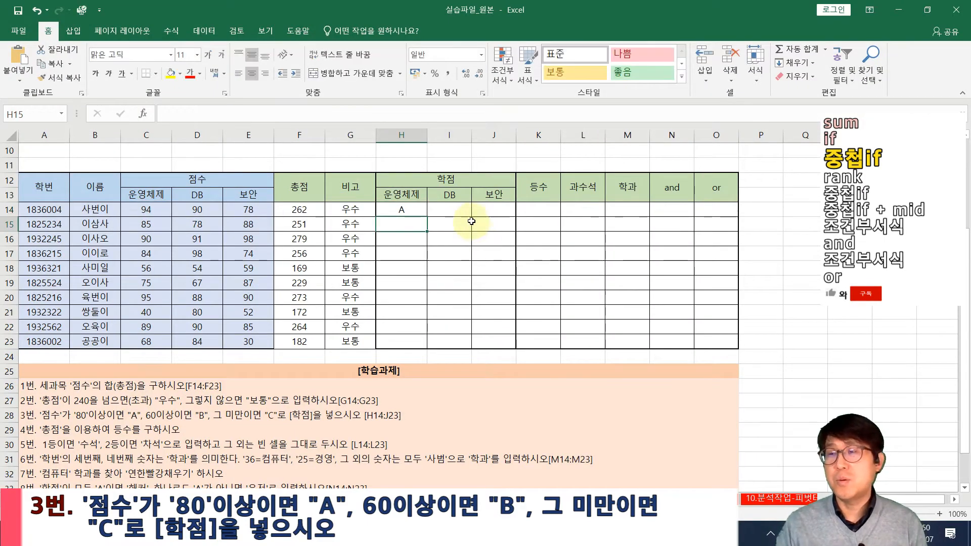
pyautogui.click(404, 210)
pyautogui.moveTo(427, 217); pyautogui.dragTo(419, 348)
# Step: Copy the 운영체제 grade formulas across the DB and 보안 columns, filling H14:J23
pyautogui.click(411, 217)
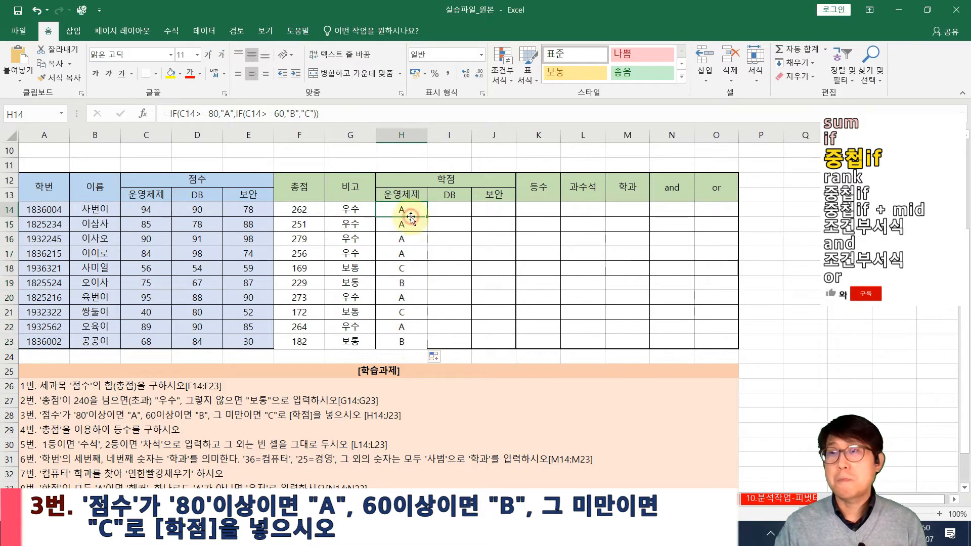
pyautogui.click(157, 196)
pyautogui.click(185, 197)
pyautogui.click(238, 194)
pyautogui.moveTo(404, 207); pyautogui.dragTo(522, 355)
pyautogui.hotkey('ctrl', 'r')
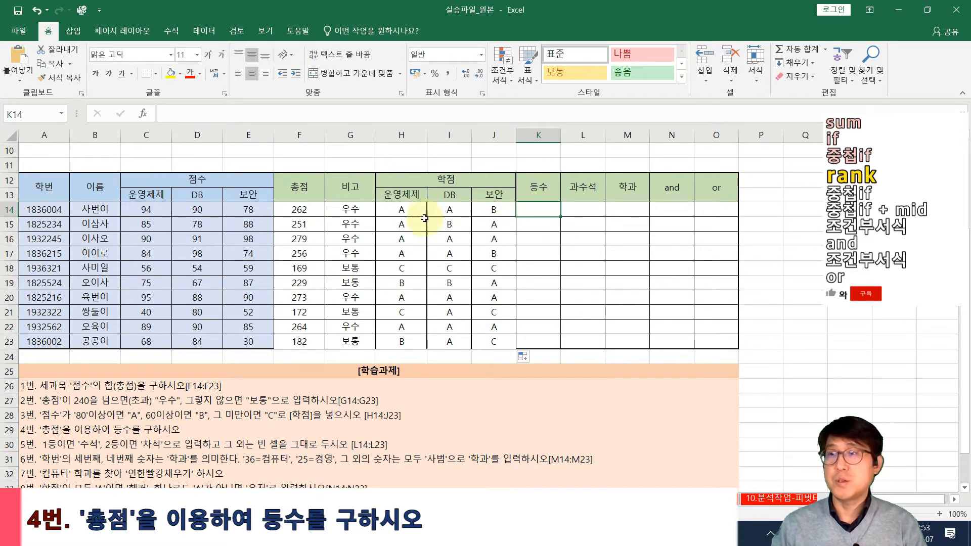
# Step: Enter =RANK(F14,$F$14:$F$23,0) in K14 to rank the first student's 총점 in descending order
pyautogui.click(297, 210)
pyautogui.click(534, 207)
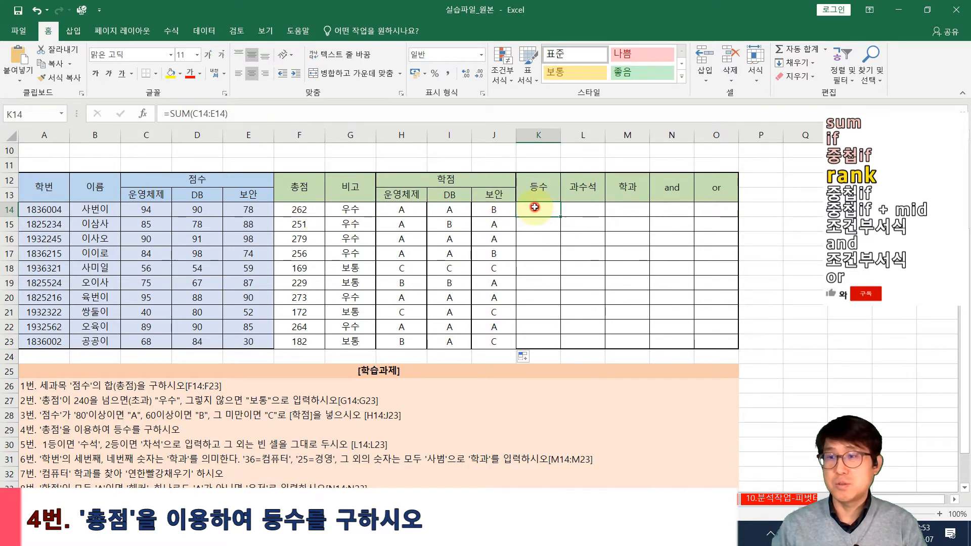
pyautogui.write('=rank(')
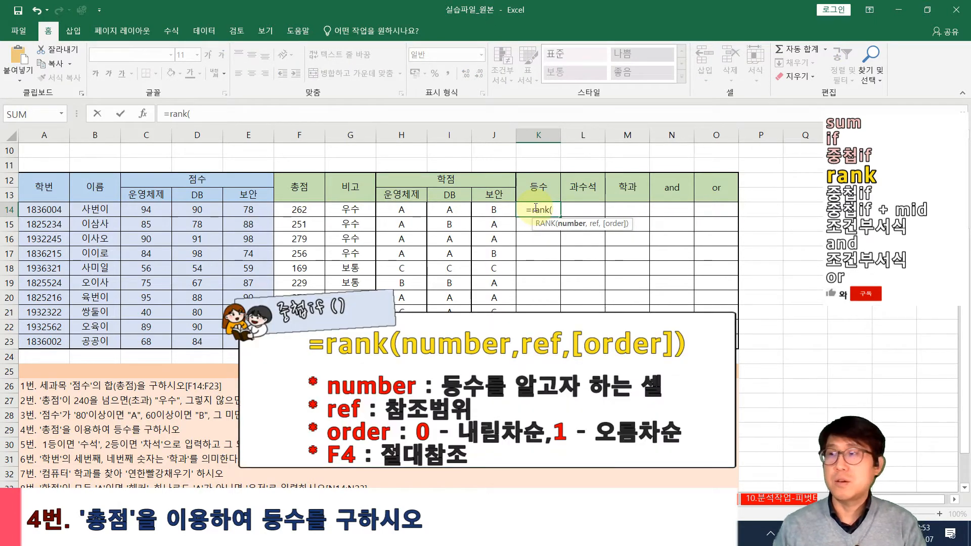
pyautogui.click(299, 206)
pyautogui.write(',')
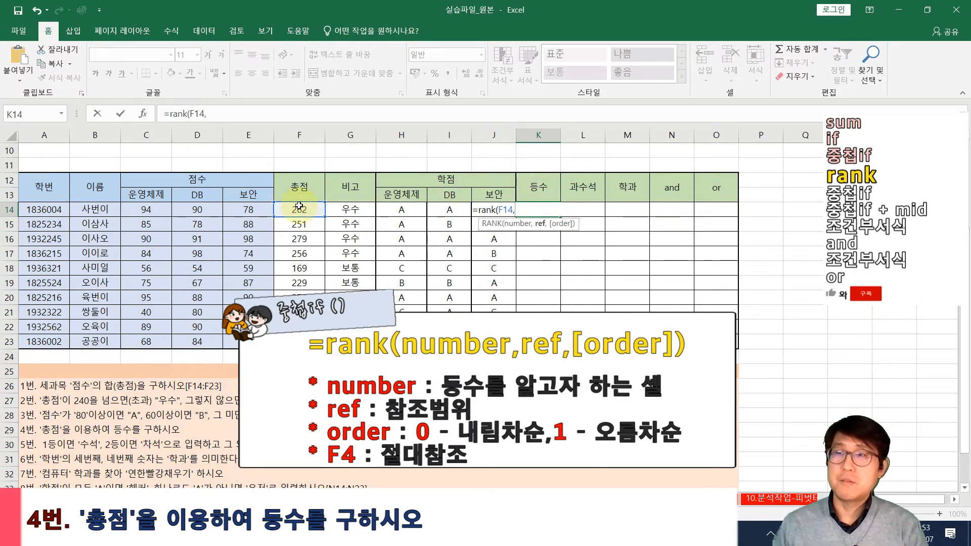
pyautogui.moveTo(297, 208); pyautogui.dragTo(300, 341)
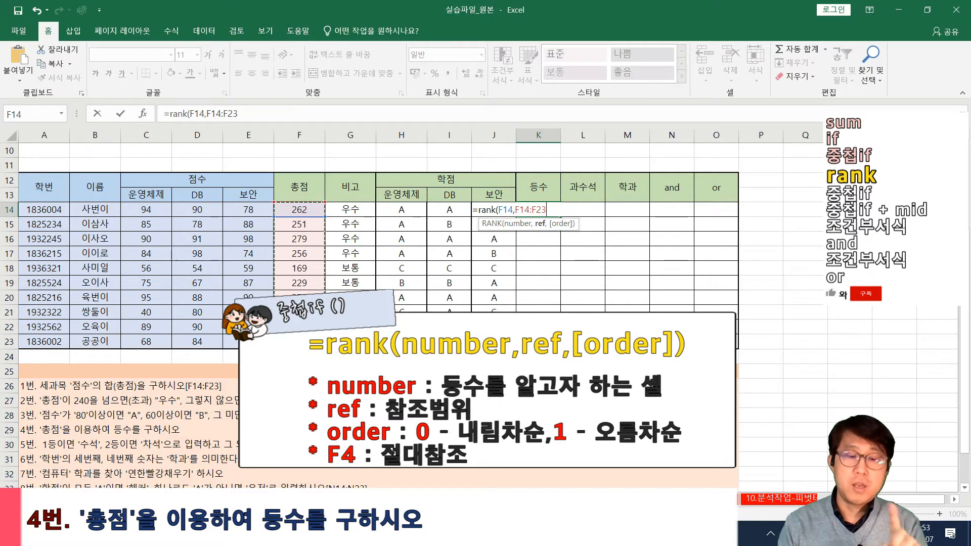
pyautogui.press('F4')
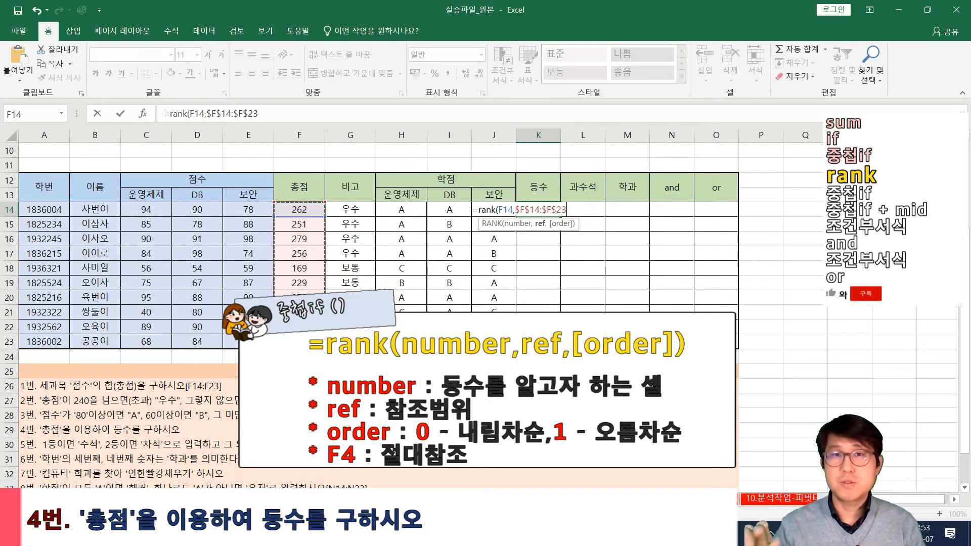
pyautogui.write(',')
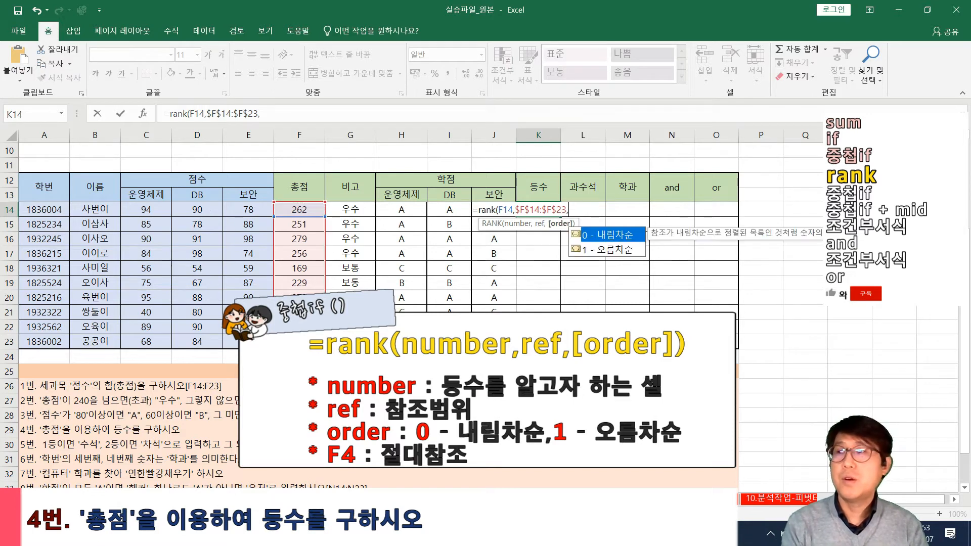
pyautogui.write('0)')
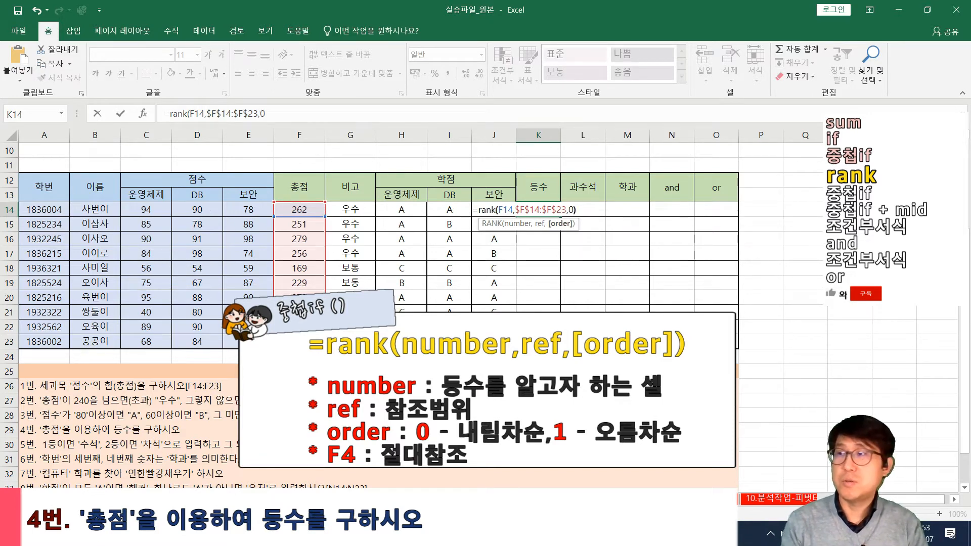
pyautogui.press('Return')
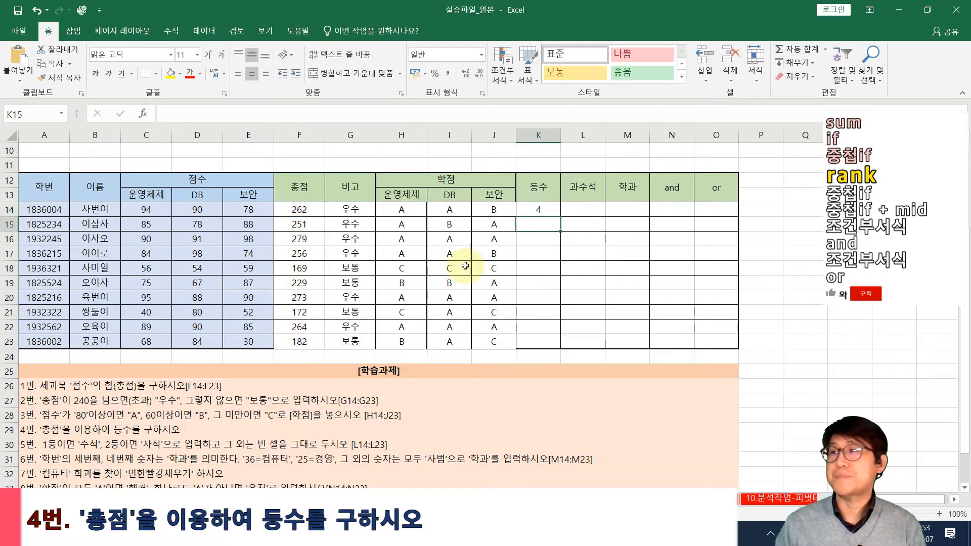
# Step: Fill the rank formula down to K23 and check the cell references in K14 and K18
pyautogui.click(536, 210)
pyautogui.moveTo(560, 217); pyautogui.dragTo(560, 349)
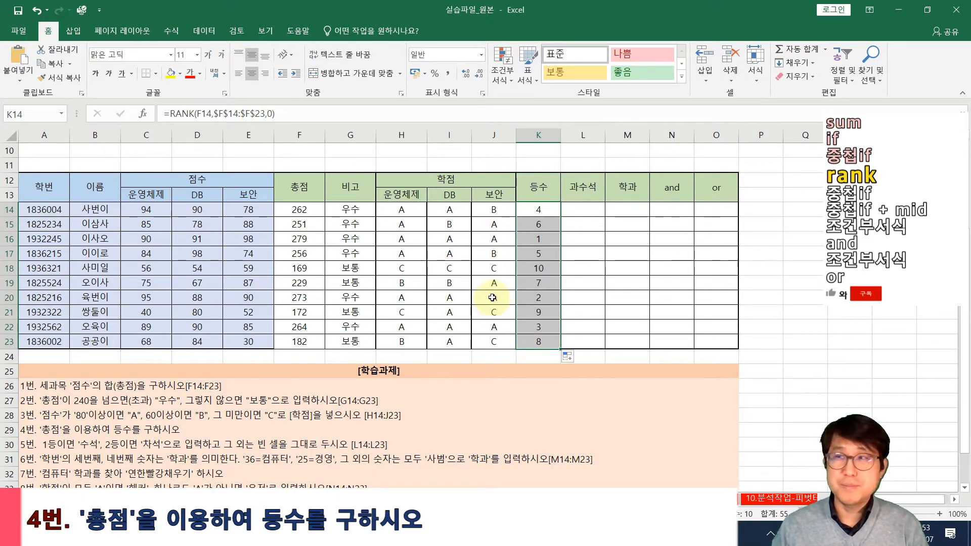
pyautogui.doubleClick(538, 209)
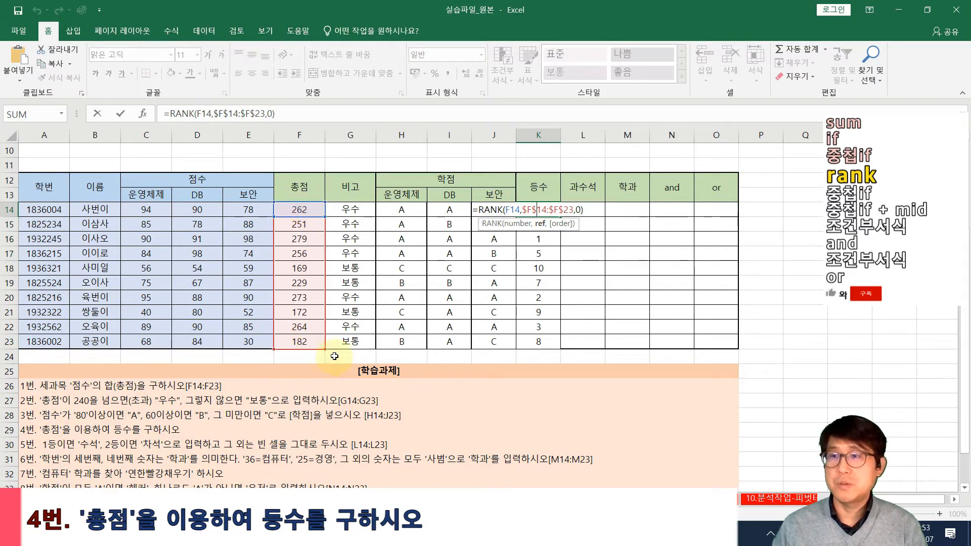
pyautogui.press('Escape')
pyautogui.doubleClick(538, 268)
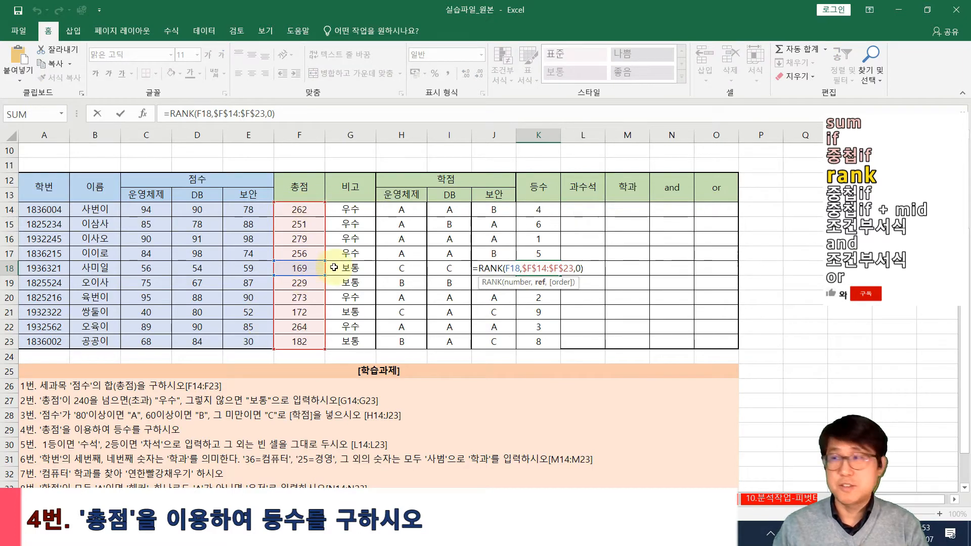
pyautogui.press('Escape')
# Step: Begin an IF formula in L14 that returns "수석" when K14 equals 1
pyautogui.click(570, 207)
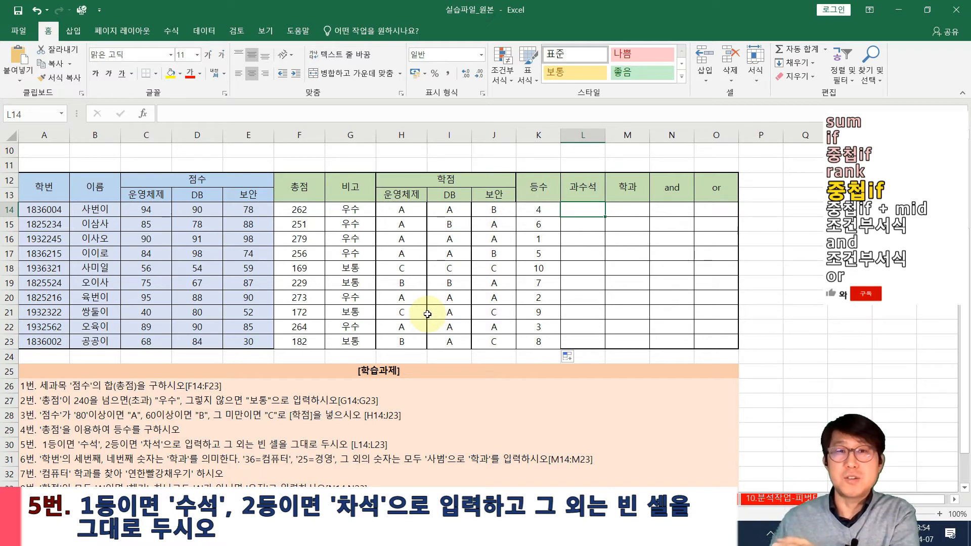
pyautogui.write('=')
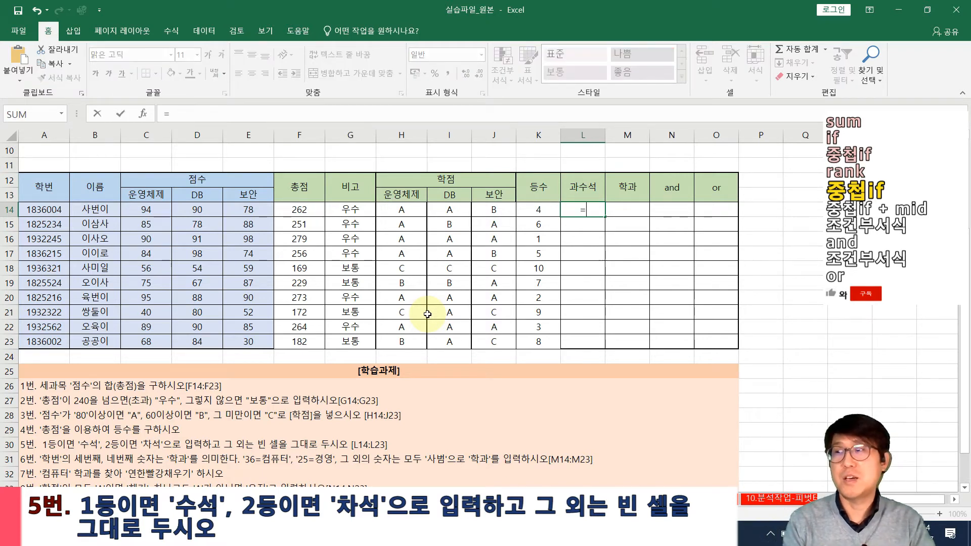
pyautogui.write('if(')
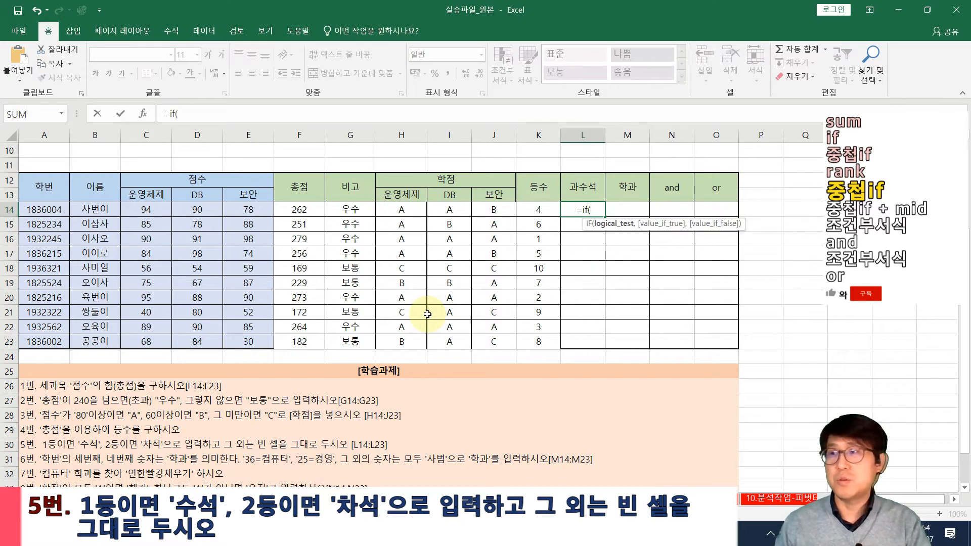
pyautogui.click(546, 209)
pyautogui.write('=1,"')
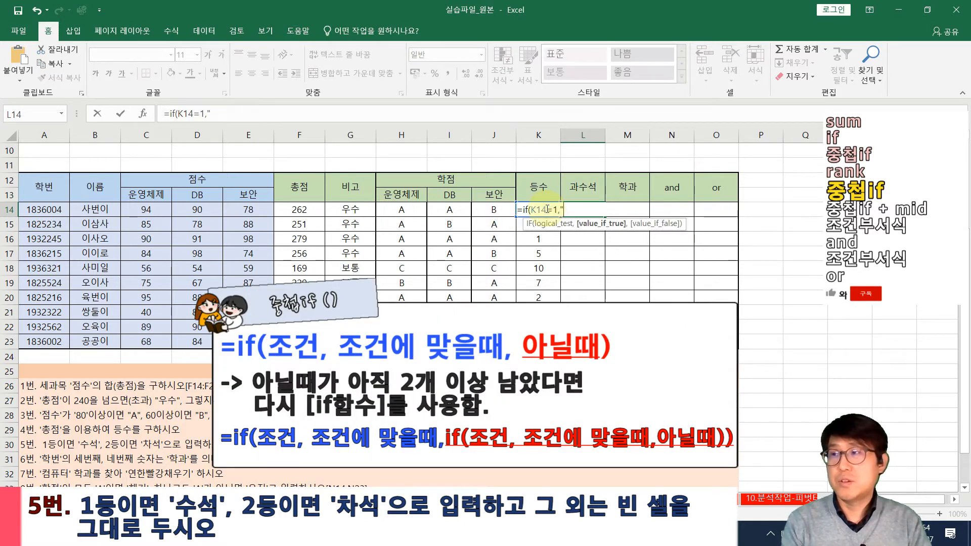
pyautogui.write('tn')
pyautogui.write('수석",')
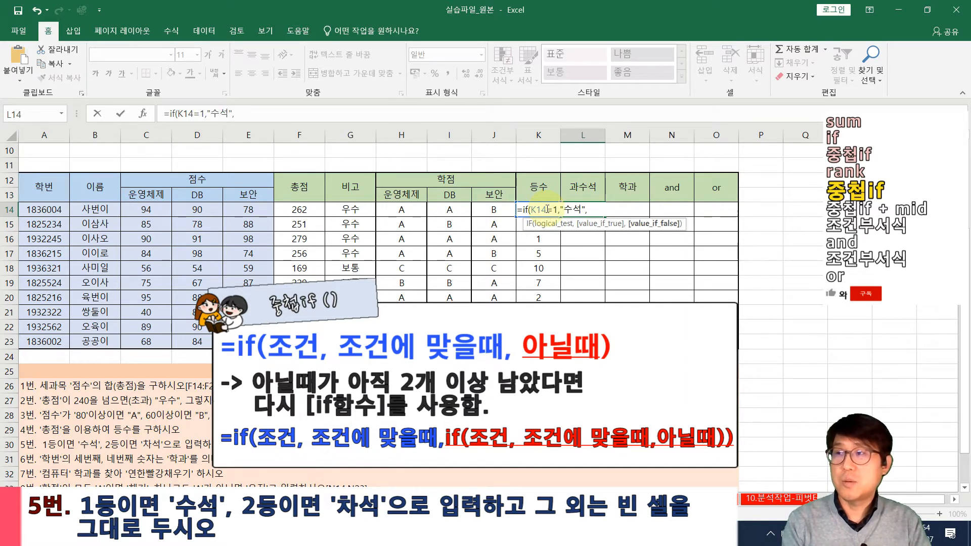
# Step: Complete the L14 formula with IF(K14=2,"차석","") as the false value and fill it down to L23
pyautogui.write('if(')
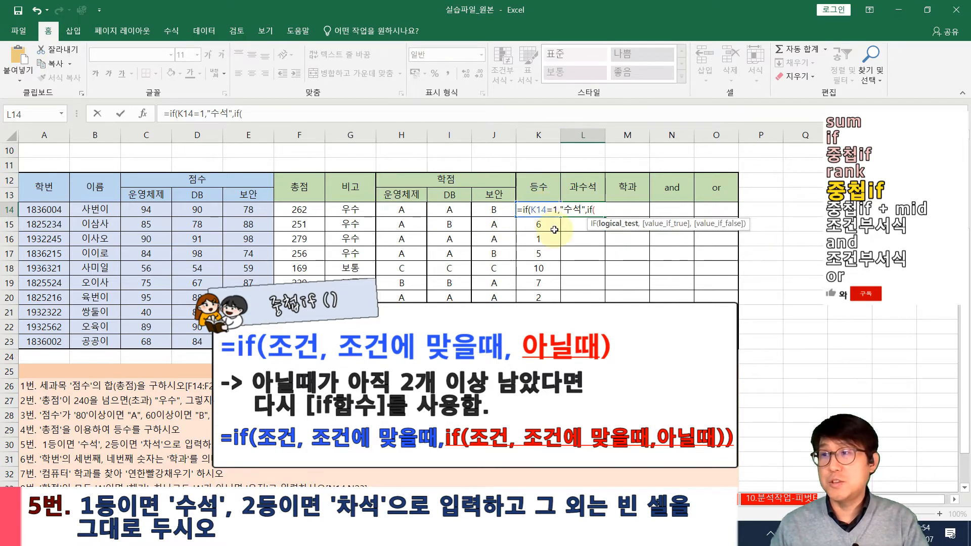
pyautogui.write('k14')
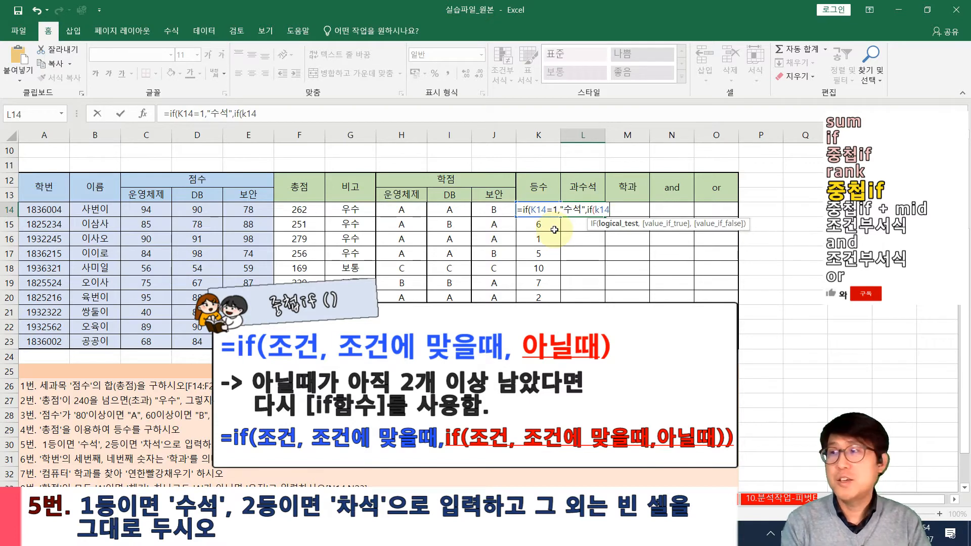
pyautogui.write('=2,')
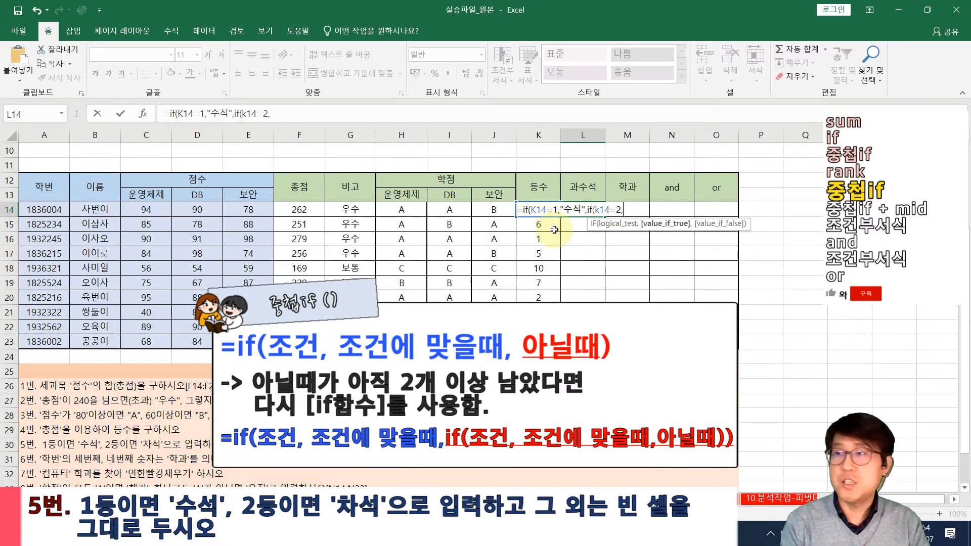
pyautogui.write('"차석",')
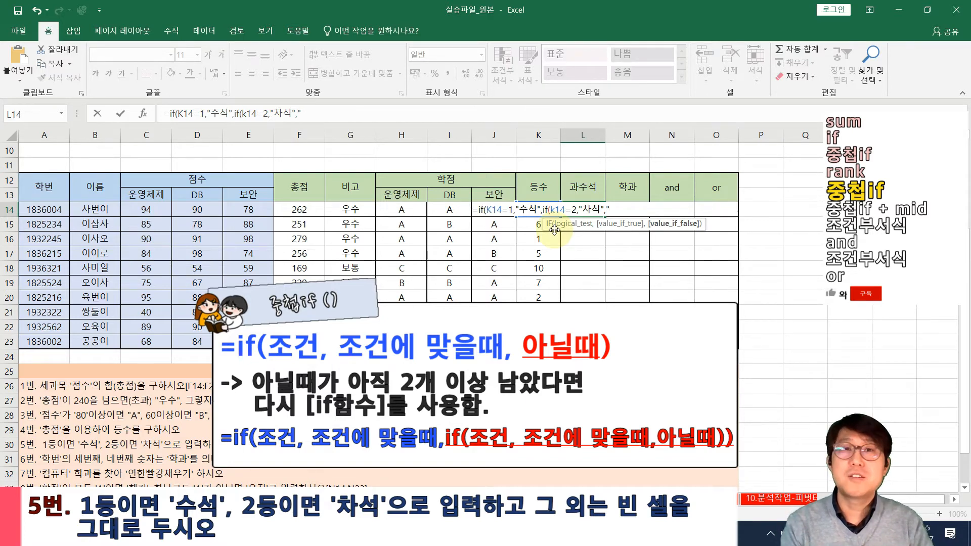
pyautogui.write('))')
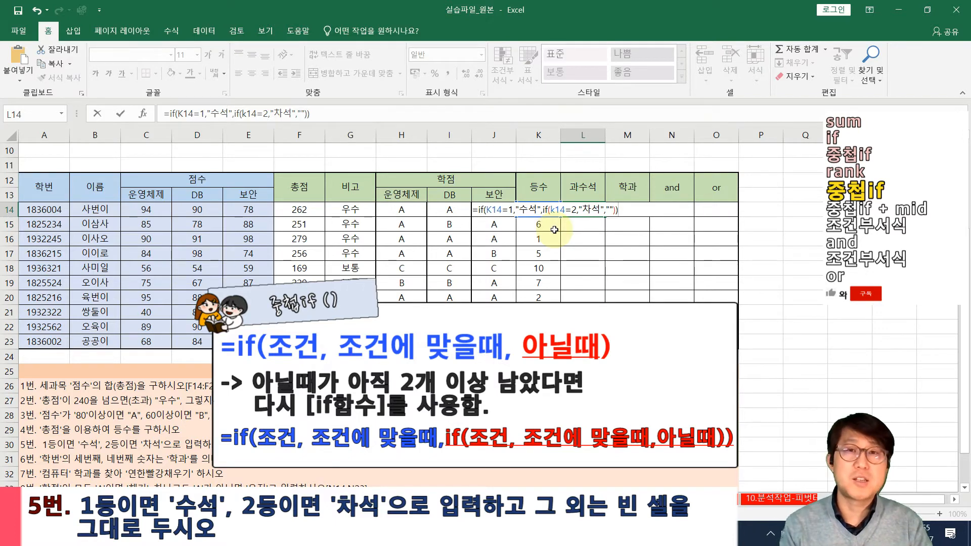
pyautogui.press('Return')
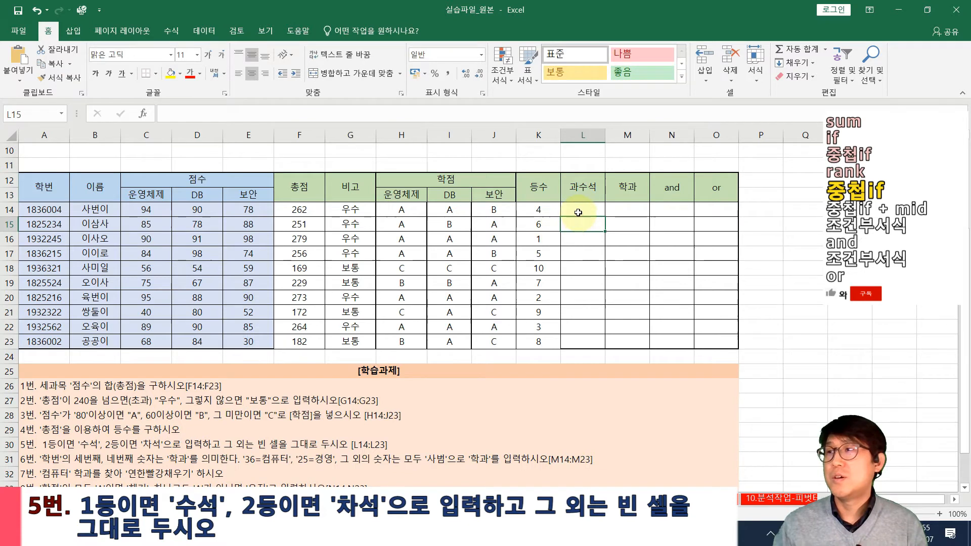
pyautogui.click(578, 213)
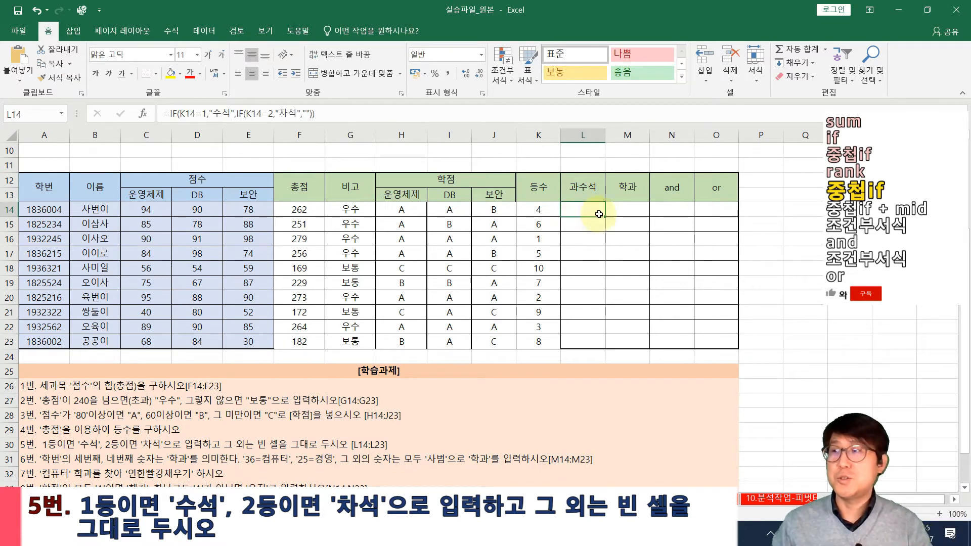
pyautogui.moveTo(604, 216); pyautogui.dragTo(596, 347)
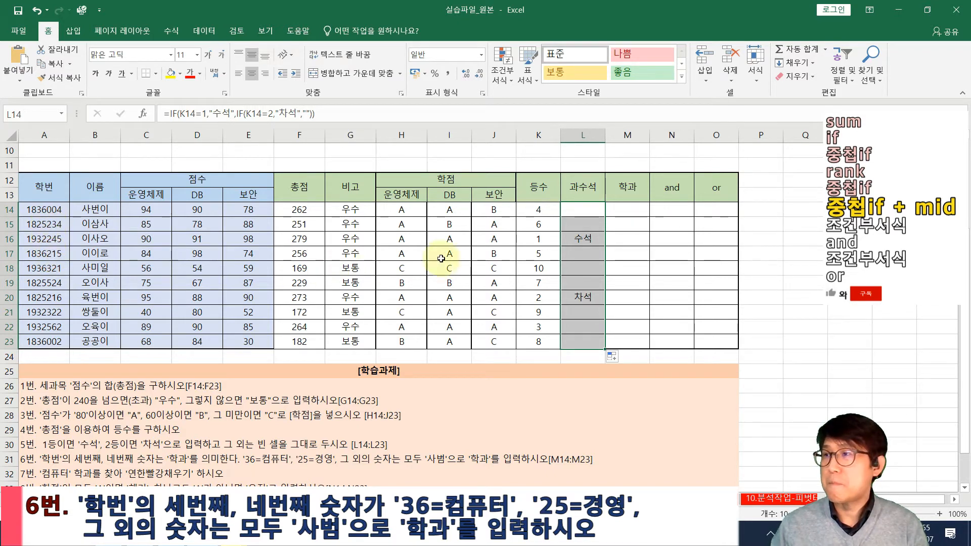
# Step: Begin an IF formula in M14 whose test extracts two characters from the 학번 with MID(A14,3,2)
pyautogui.click(620, 210)
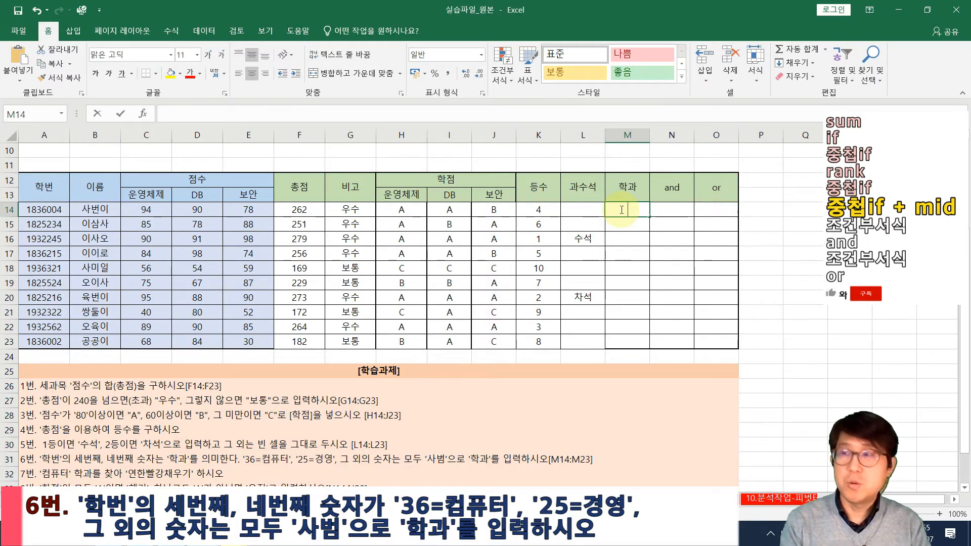
pyautogui.write('=')
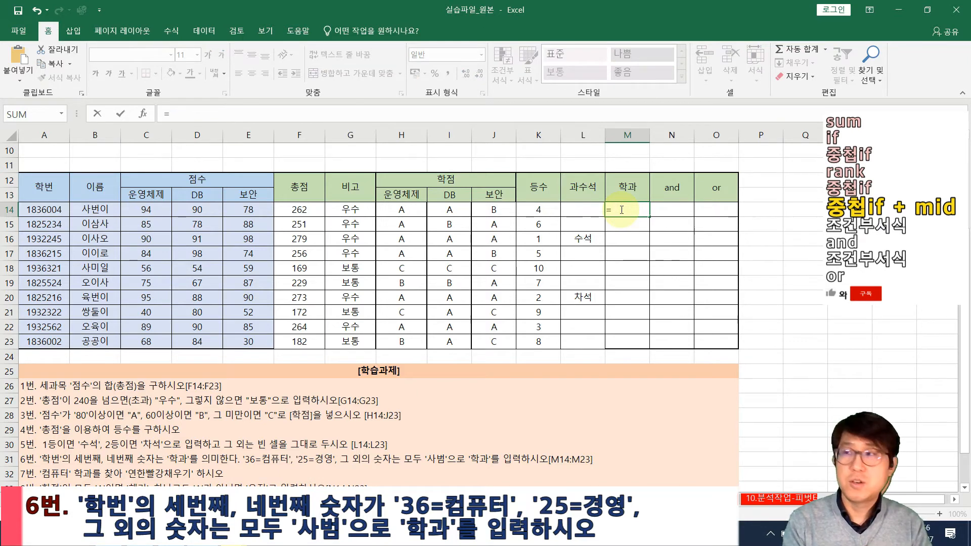
pyautogui.write('if(*')
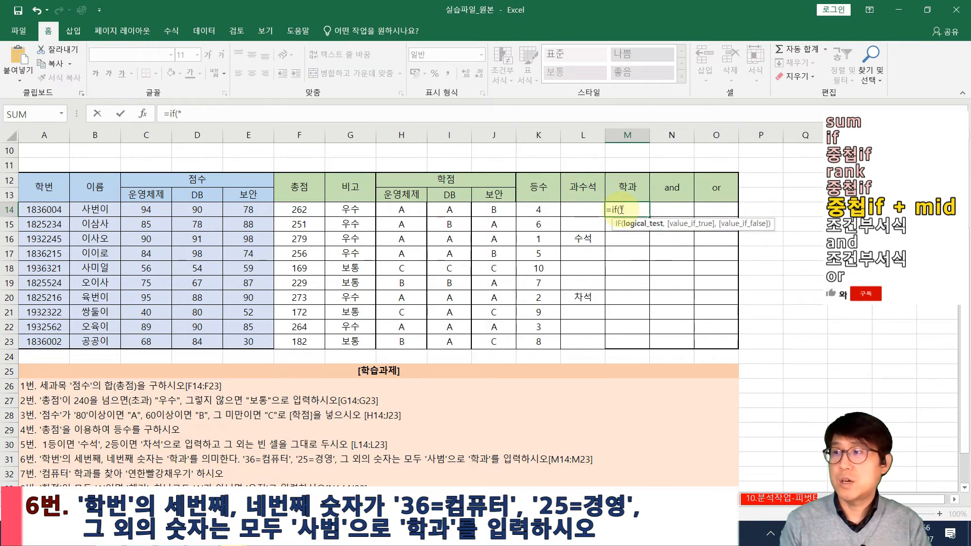
pyautogui.press('BackSpace')
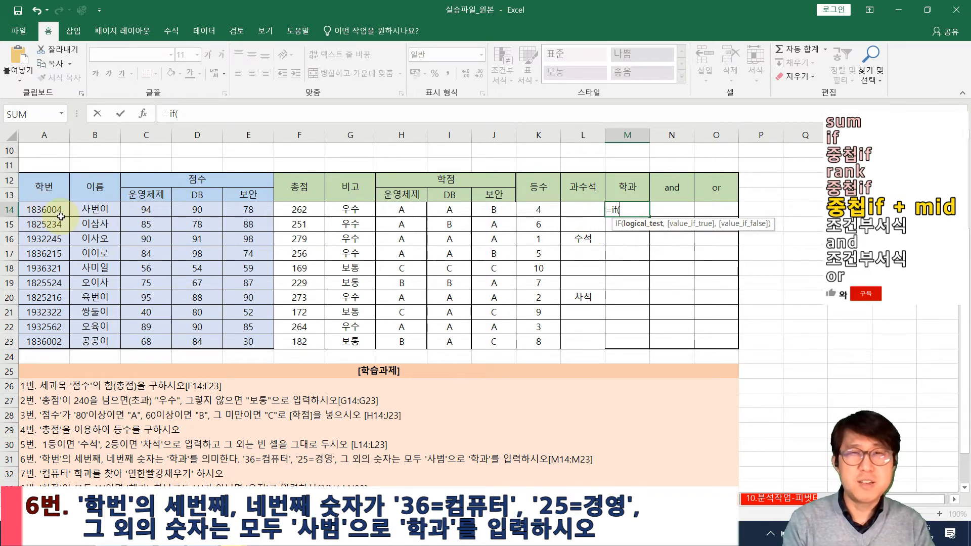
pyautogui.write('mid(')
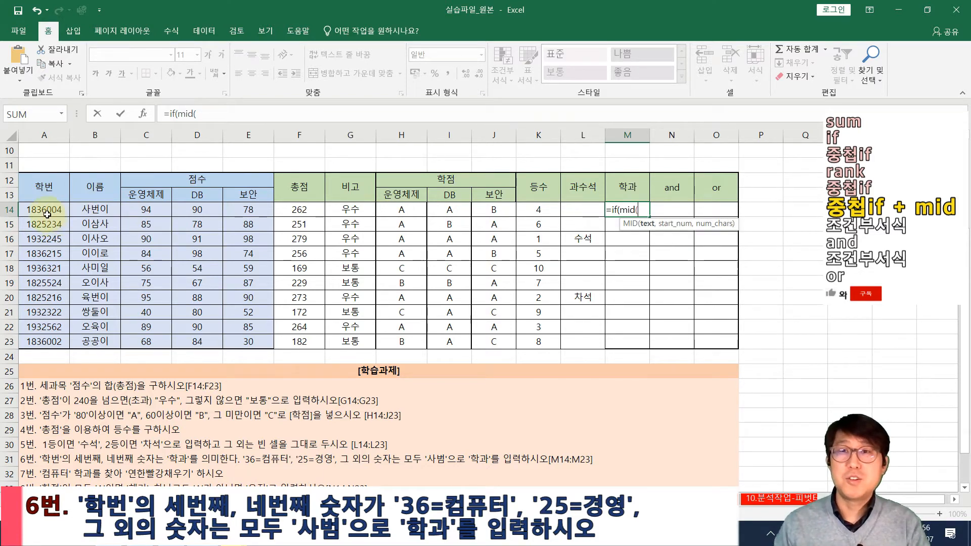
pyautogui.click(45, 212)
pyautogui.write(',')
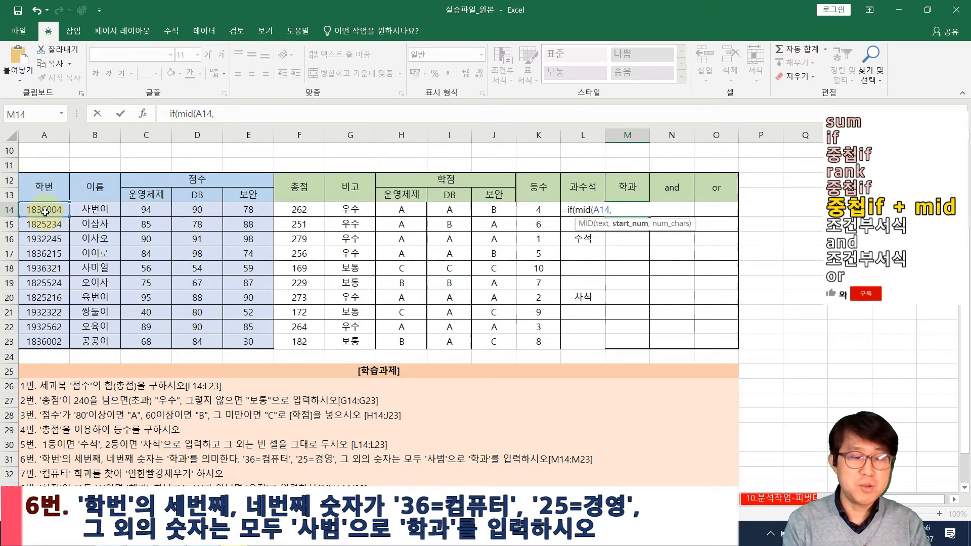
pyautogui.write('3,4')
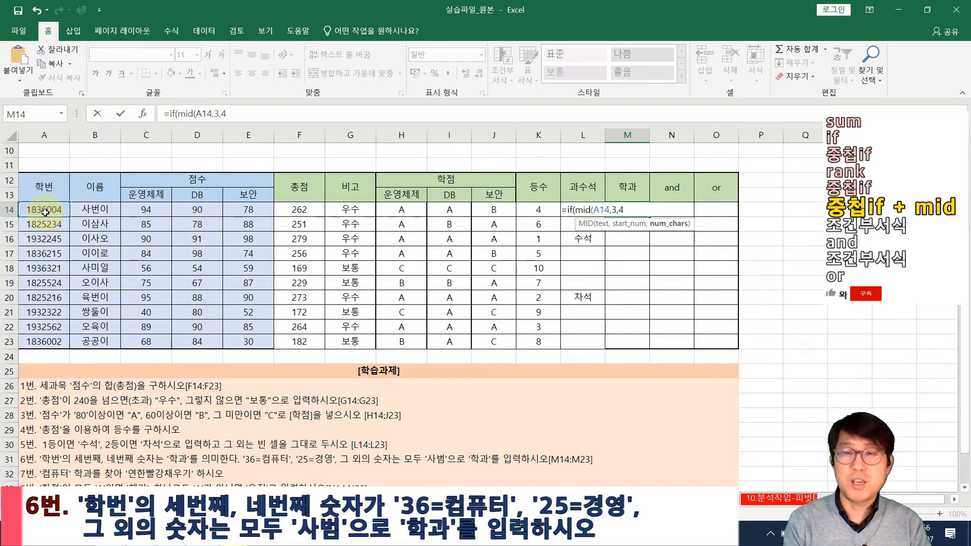
pyautogui.press('BackSpace')
pyautogui.write('2')
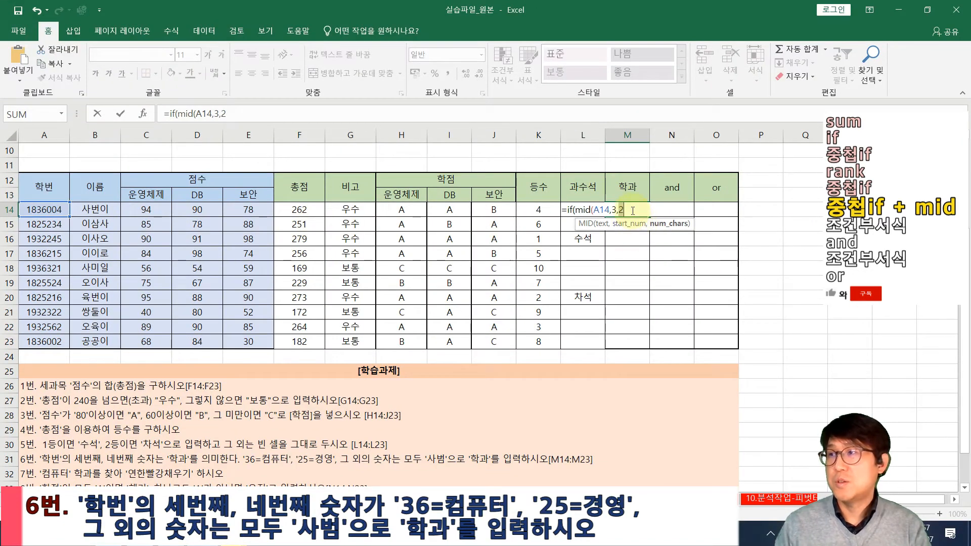
pyautogui.write(')')
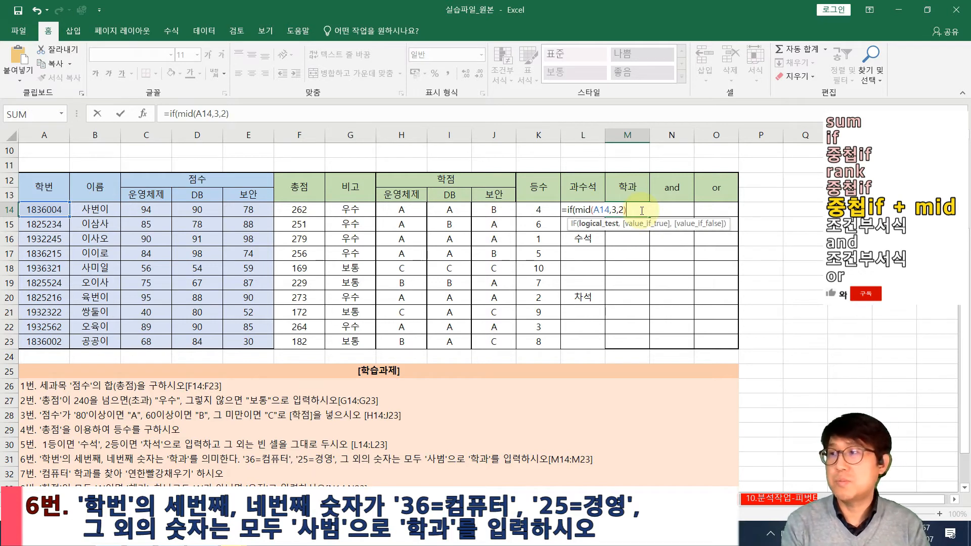
# Step: Compare the MID result in the M14 formula with the text "36" and return "컴퓨터" when it matches
pyautogui.write(',')
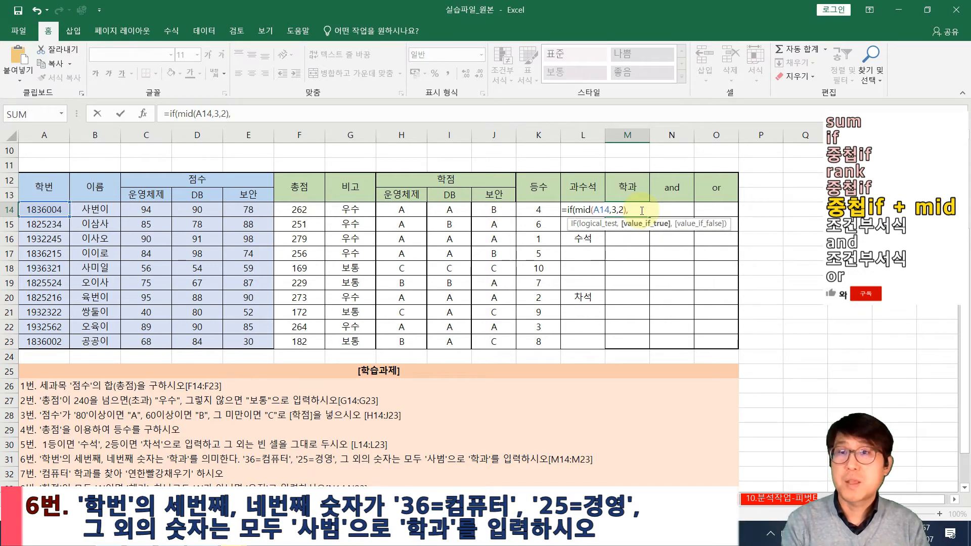
pyautogui.press('BackSpace')
pyautogui.write('=')
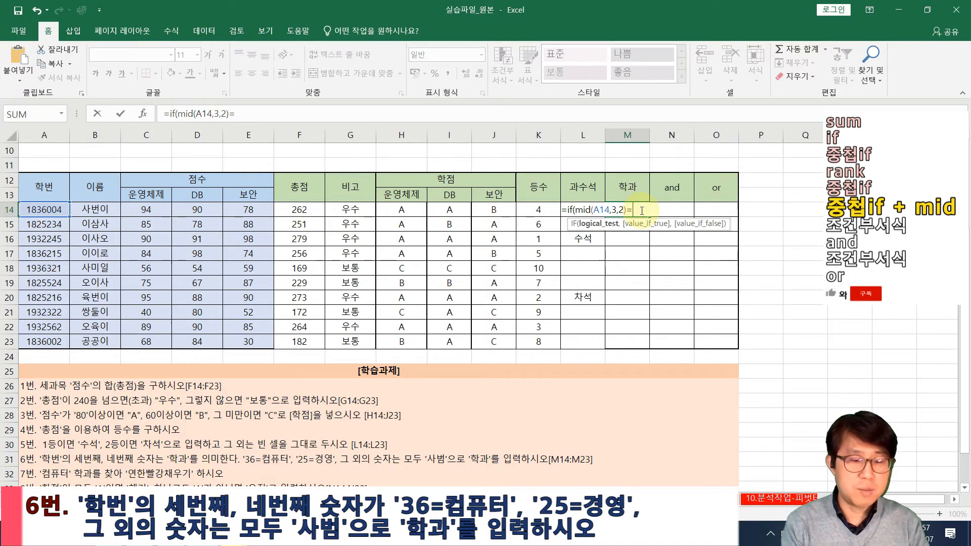
pyautogui.write('36')
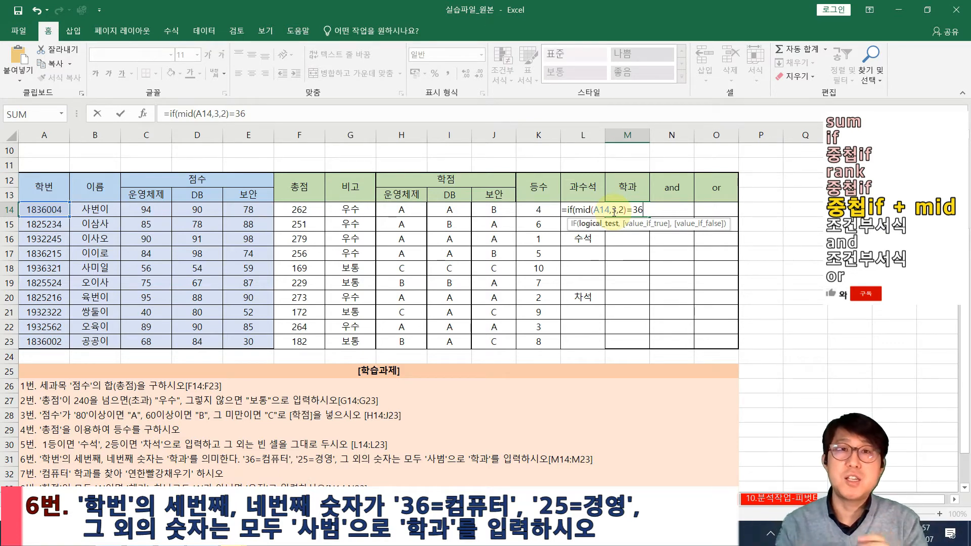
pyautogui.press('BackSpace')
pyautogui.press('BackSpace')
pyautogui.write('"')
pyautogui.write('3\\6')
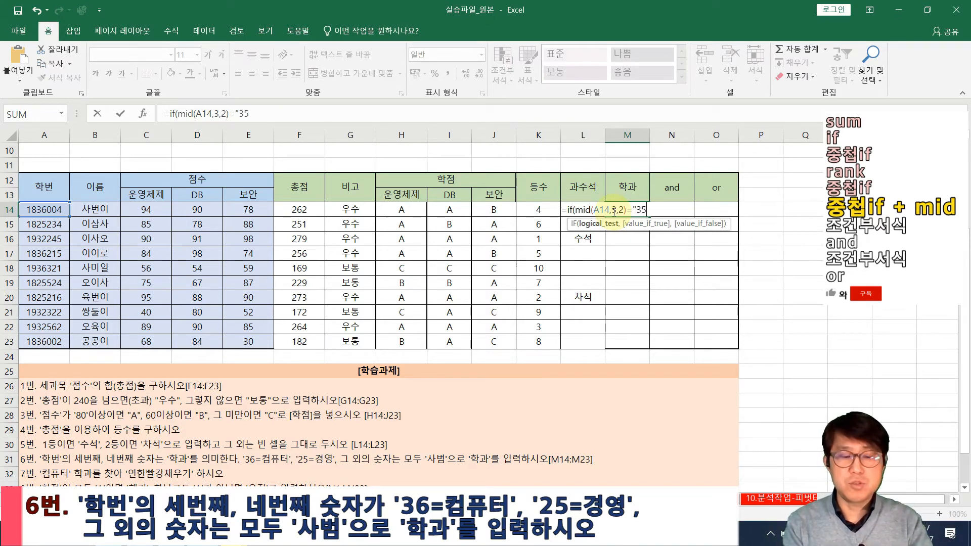
pyautogui.press('BackSpace')
pyautogui.press('BackSpace')
pyautogui.write('6"')
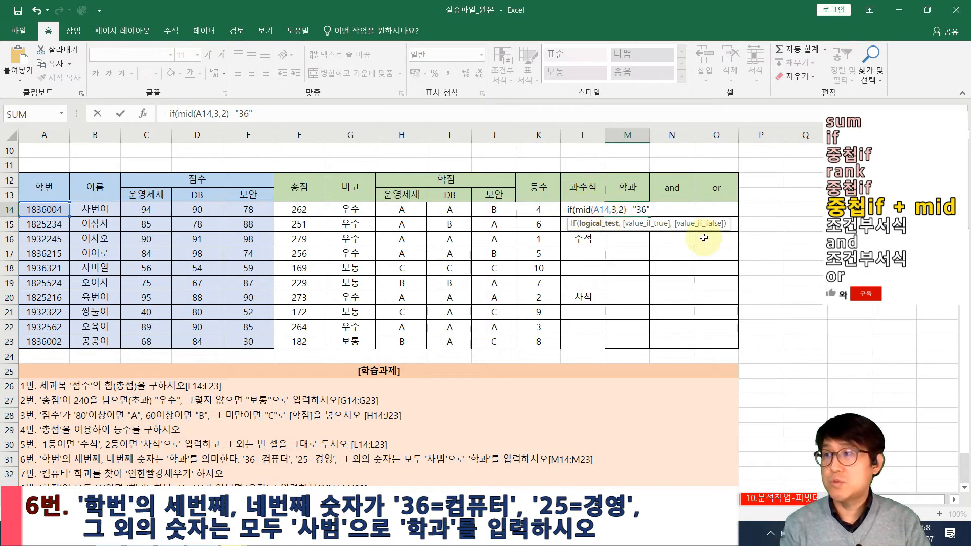
pyautogui.write(',"컴퓨터",')
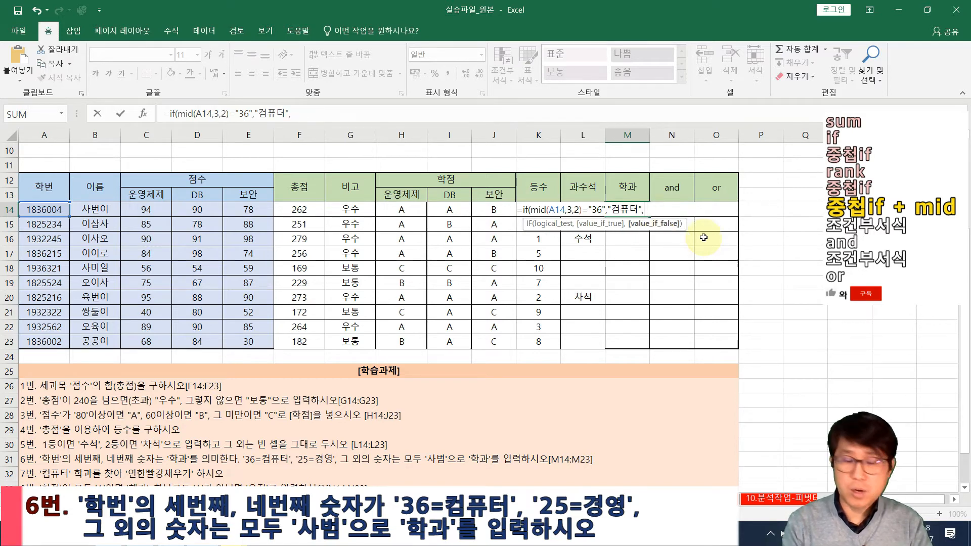
# Step: Nest IF(MID(A14,3,2)="25","경영", as the false value of the M14 formula
pyautogui.write('if(')
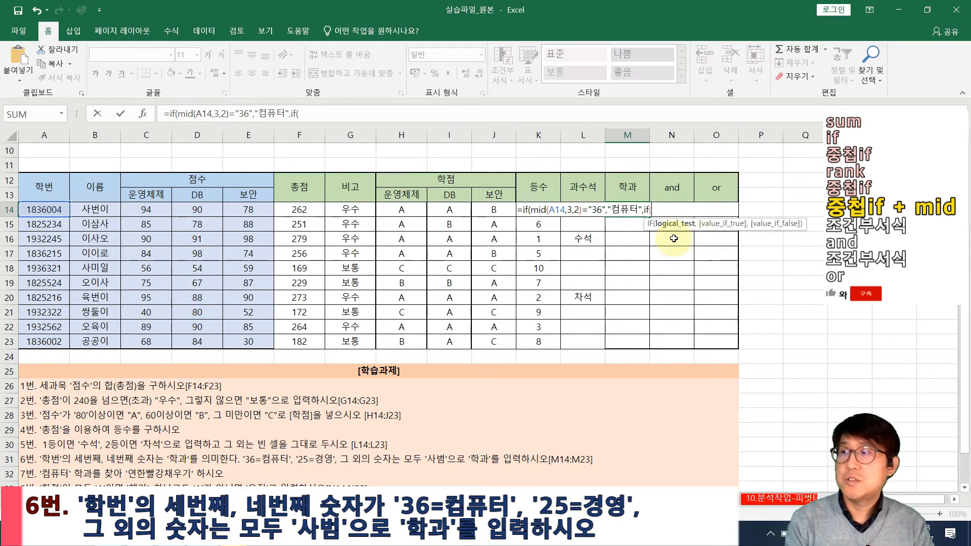
pyautogui.write('mid(')
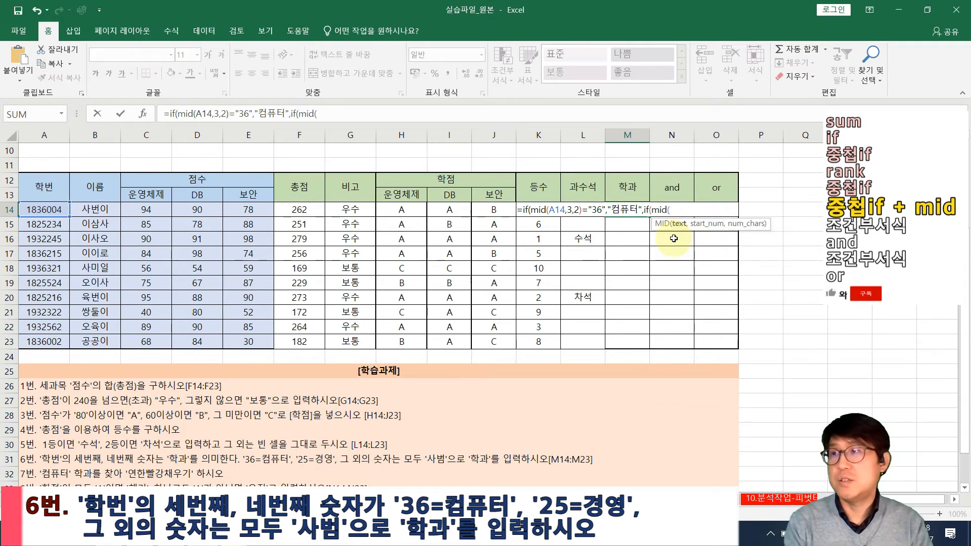
pyautogui.write('a14')
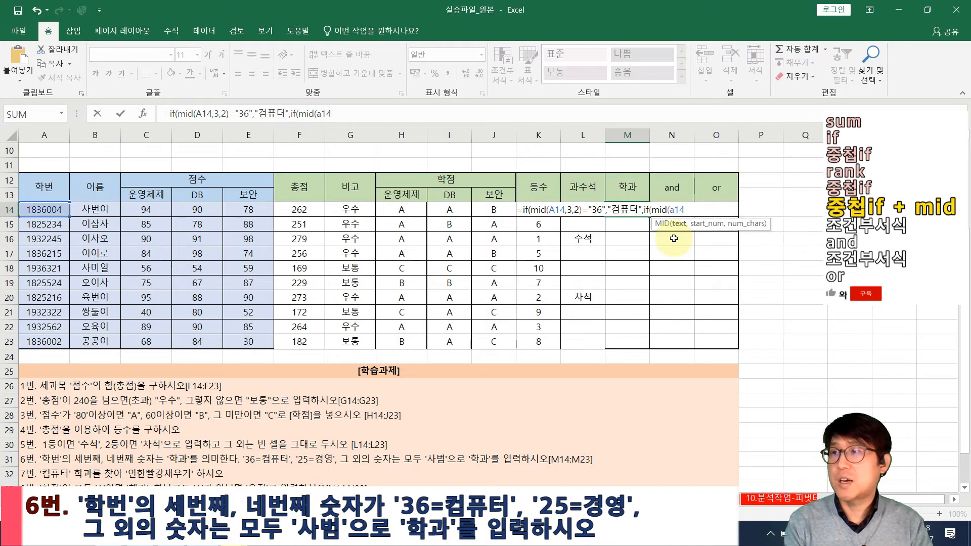
pyautogui.write(',3,2)=')
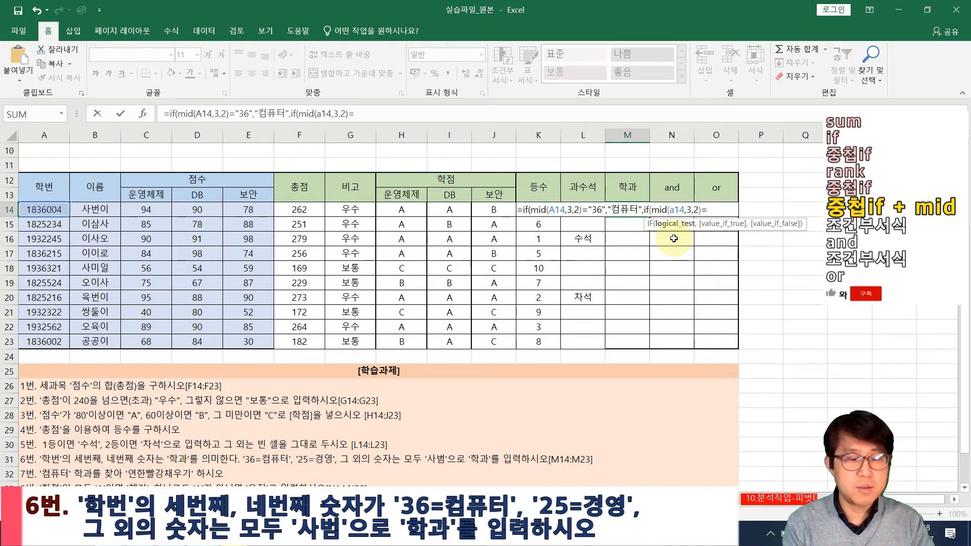
pyautogui.write('"25",')
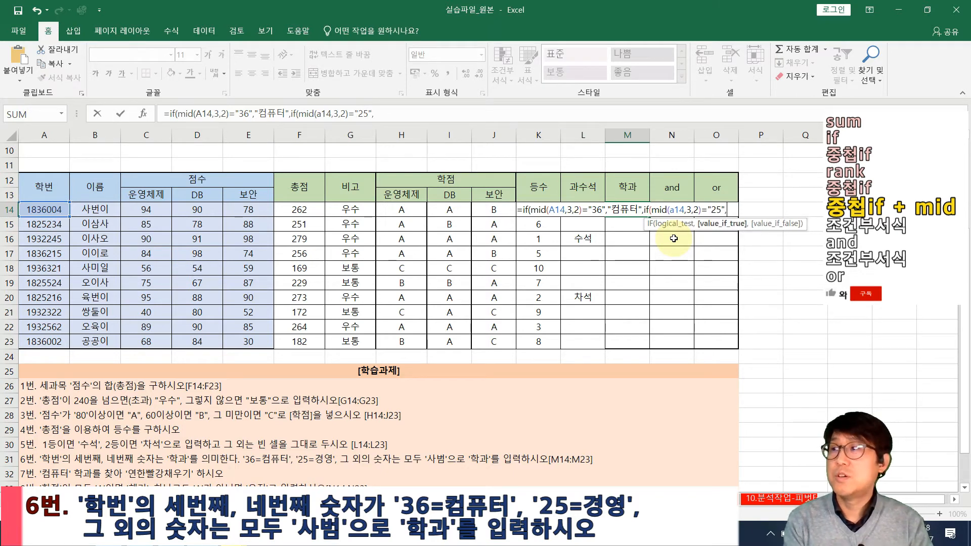
pyautogui.write('"ru')
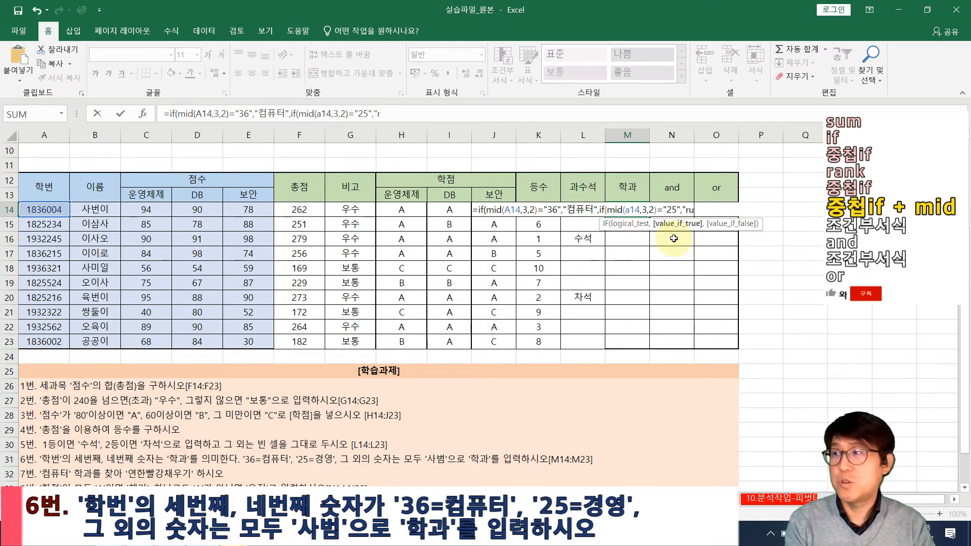
pyautogui.write('경영",')
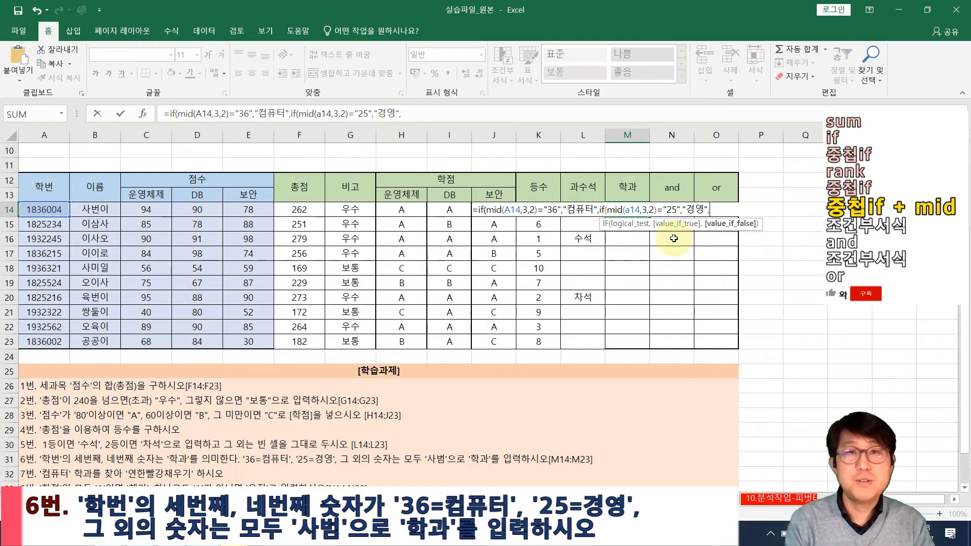
# Step: Finish the M14 formula with "사범" as the final false value and fill it down to M23
pyautogui.write('"사')
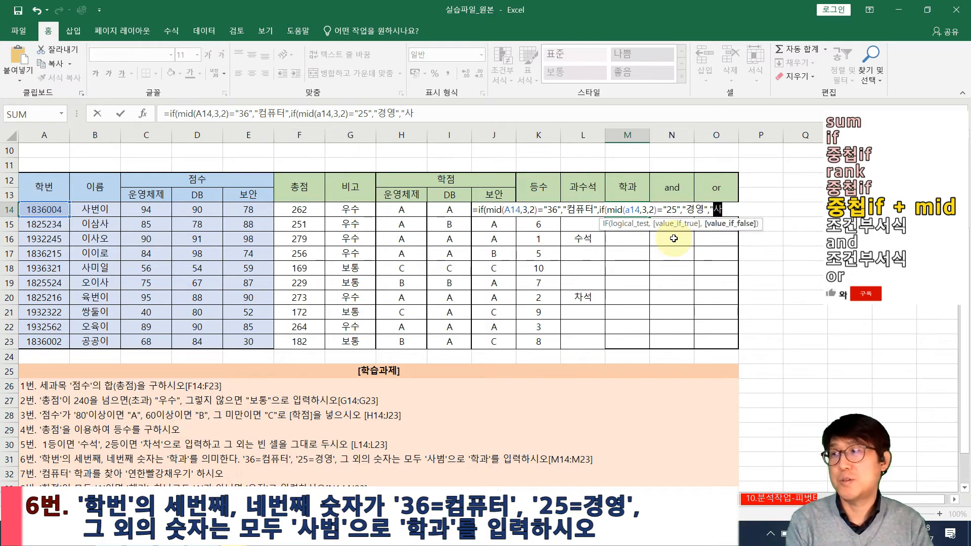
pyautogui.write('ㅂ범"')
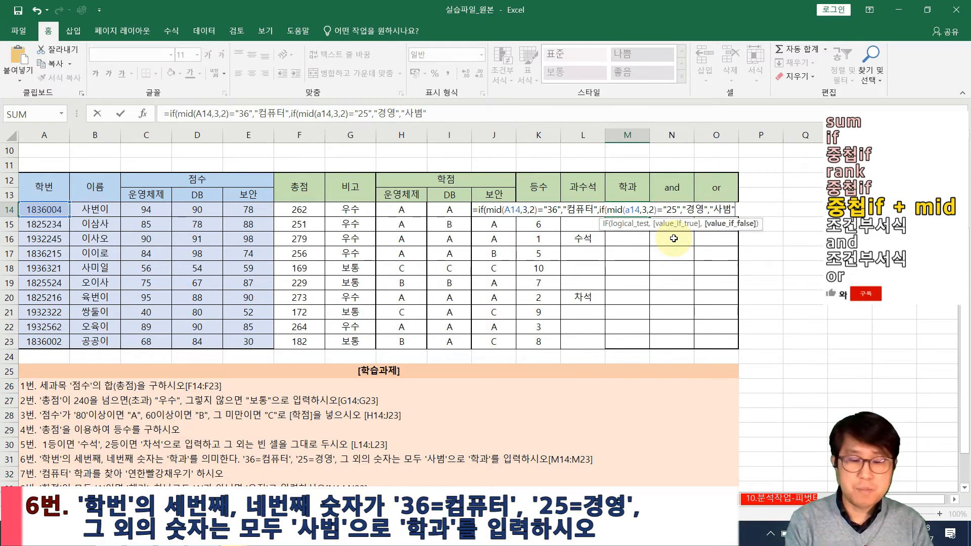
pyautogui.write(')')
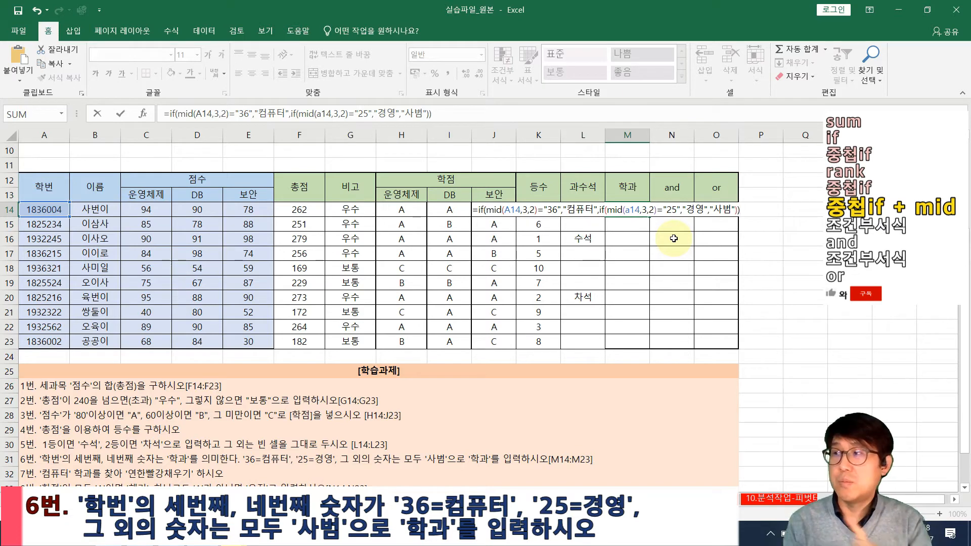
pyautogui.press('Return')
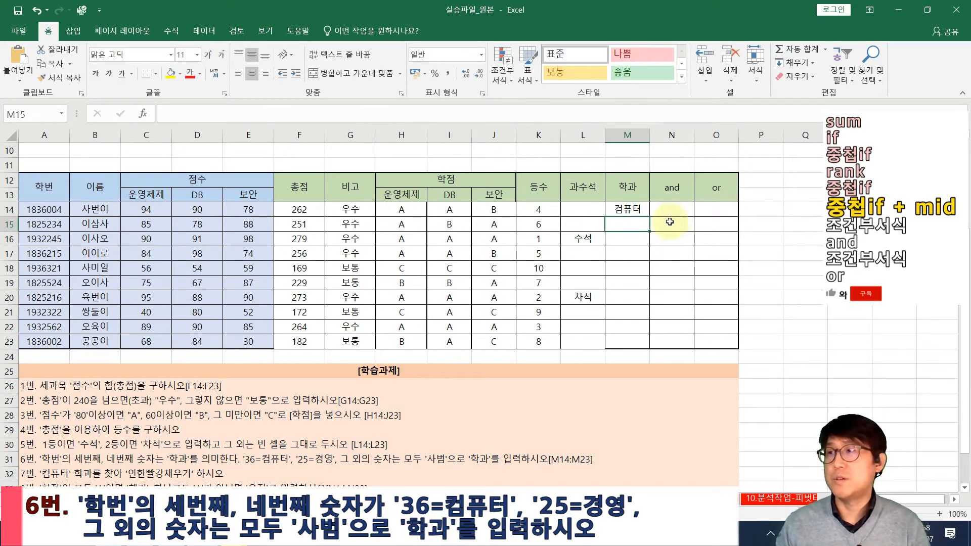
pyautogui.click(638, 213)
pyautogui.moveTo(650, 216); pyautogui.dragTo(619, 363)
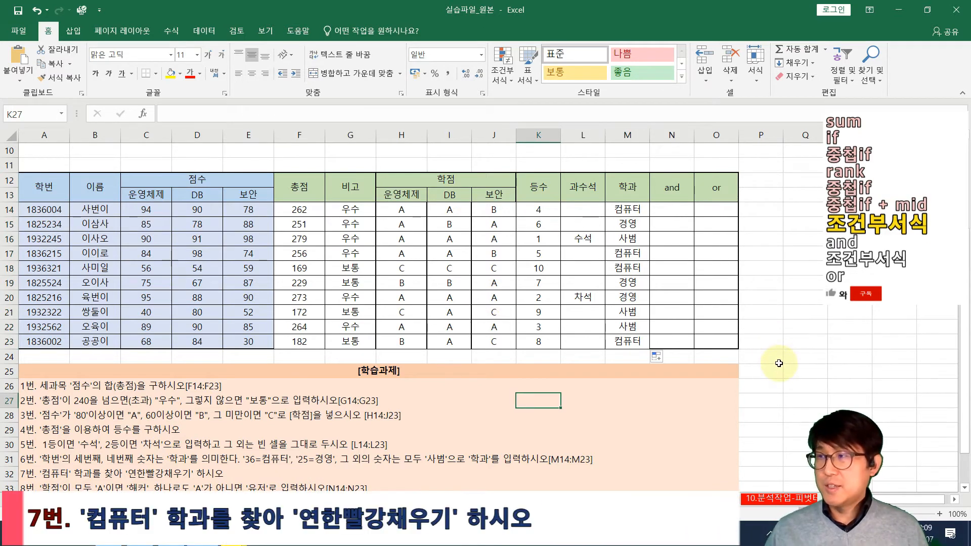
# Step: Close the AND test in N14 so that it requires H14, I14 and J14 all to equal "A", ready for the IF results
pyautogui.keyDown('ctrl'); pyautogui.scroll(3, 771, 343); pyautogui.keyUp('ctrl')
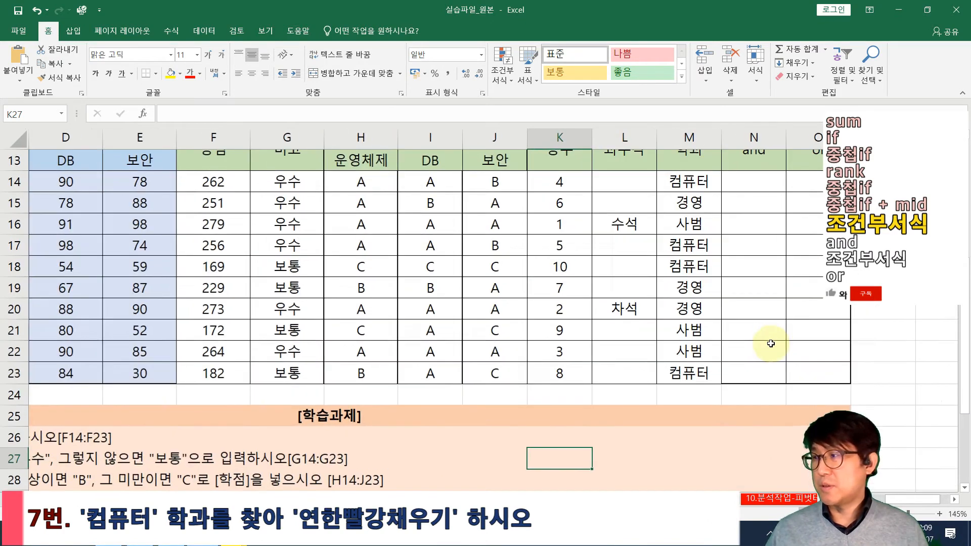
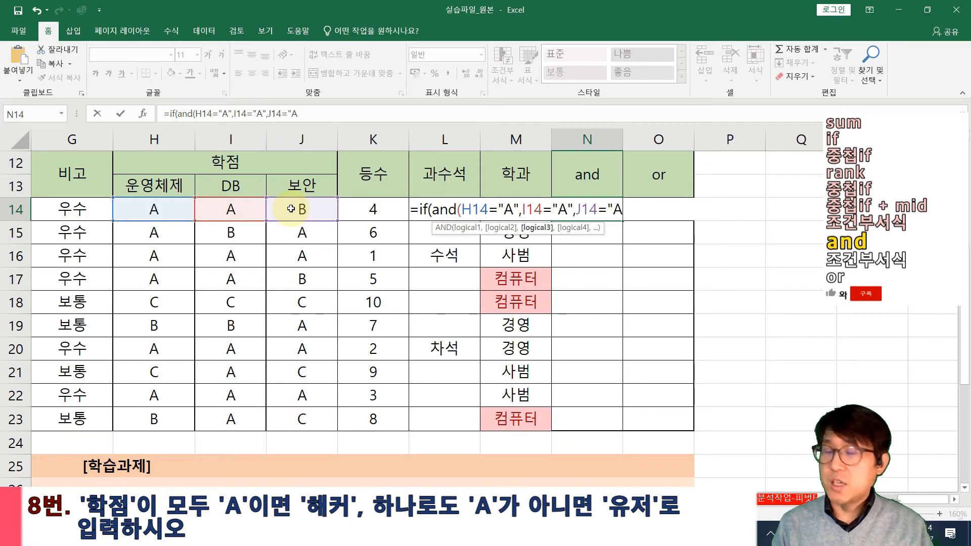
pyautogui.write('")')
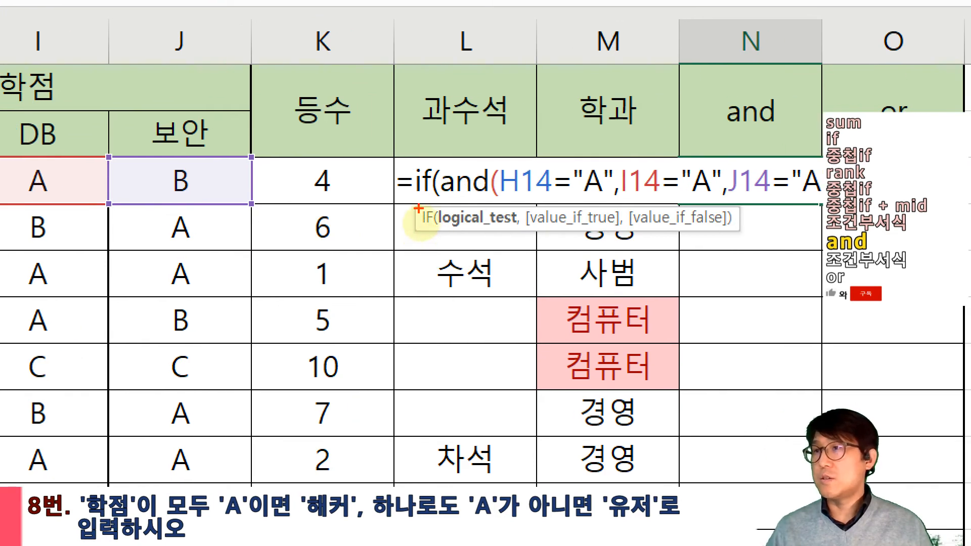
pyautogui.moveTo(419, 208); pyautogui.dragTo(742, 235)
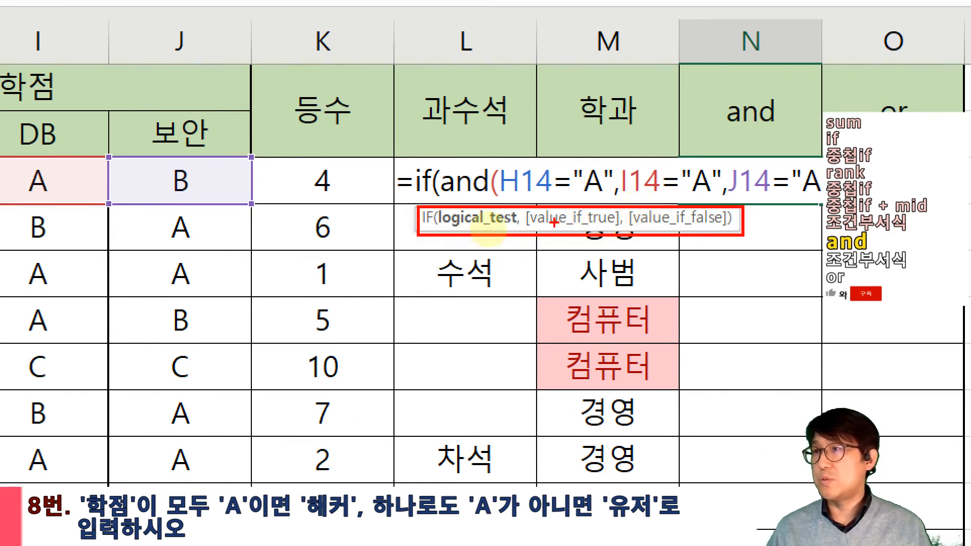
pyautogui.press('Escape')
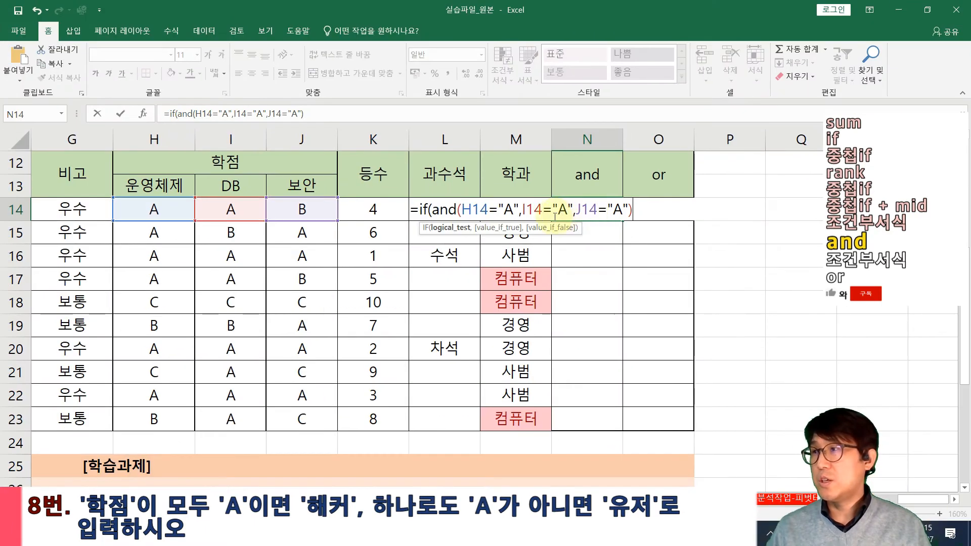
pyautogui.write(',')
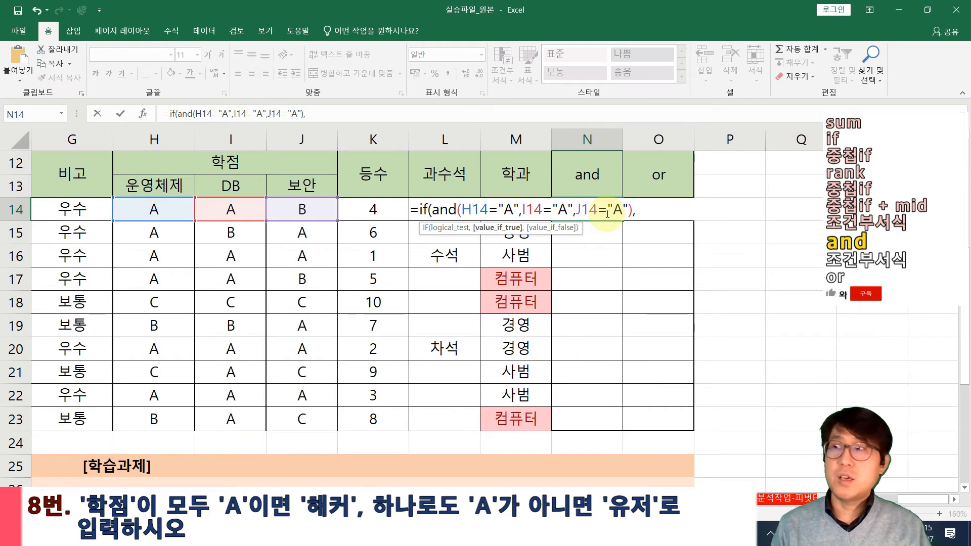
# Step: Return "해커" when true and "유저" otherwise in the N14 formula, and fill it down to N23
pyautogui.write('"해')
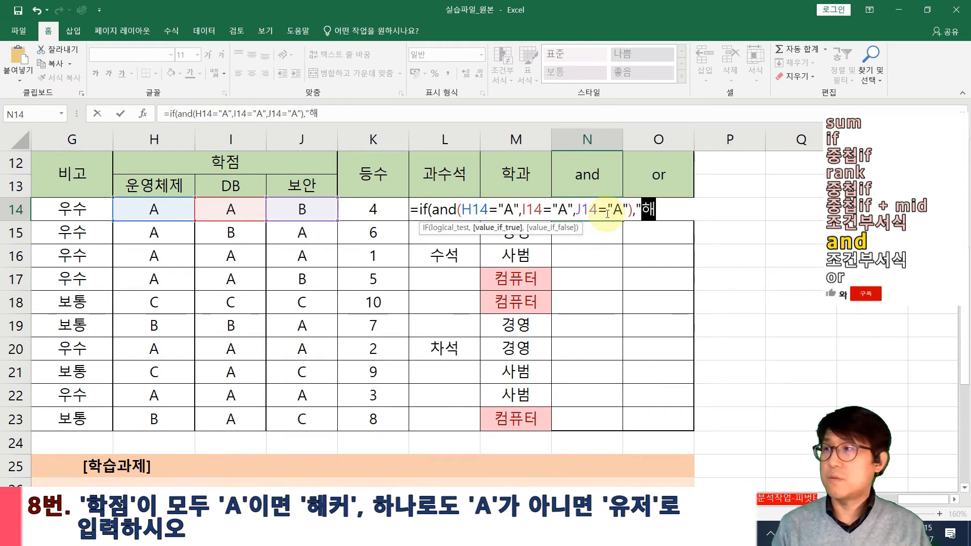
pyautogui.write('커",')
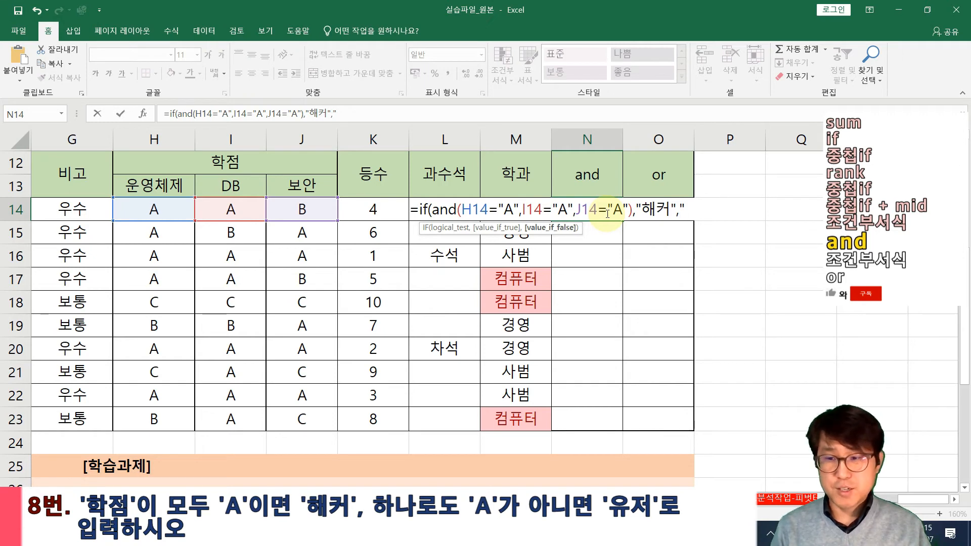
pyautogui.write('"유저"')
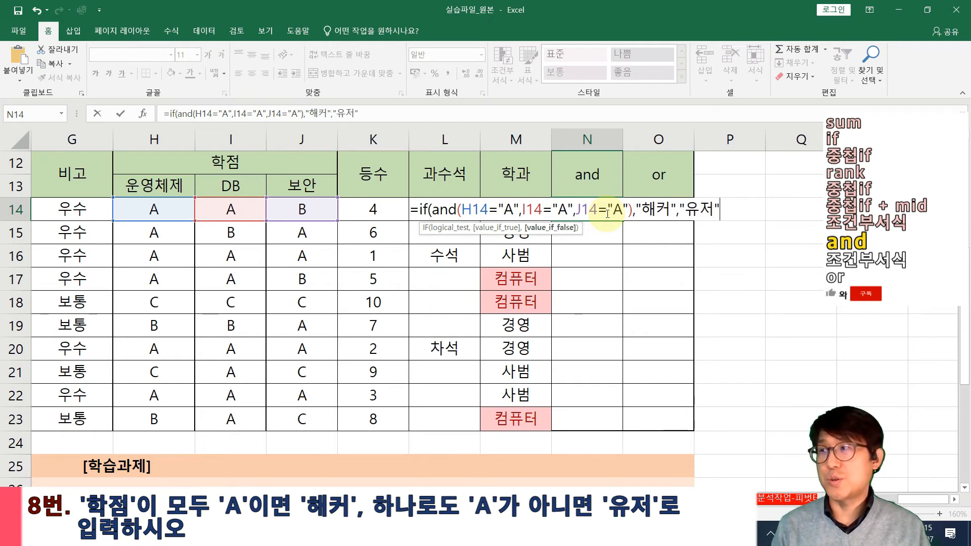
pyautogui.write(')')
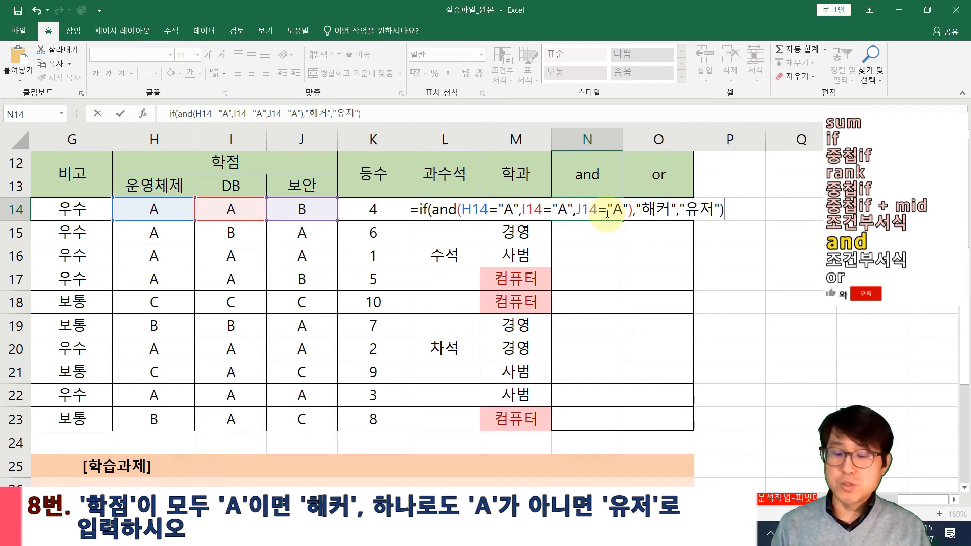
pyautogui.press('Return')
pyautogui.click(604, 211)
pyautogui.moveTo(623, 221); pyautogui.dragTo(612, 427)
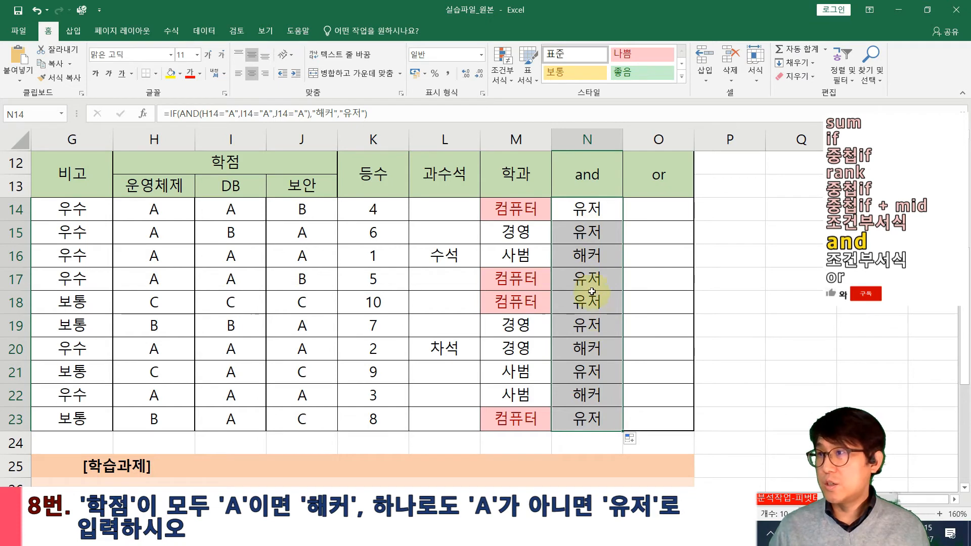
# Step: Compare the "해커" results in rows 16 and 20 of the and column with the three grades in each row
pyautogui.moveTo(589, 256); pyautogui.dragTo(173, 251)
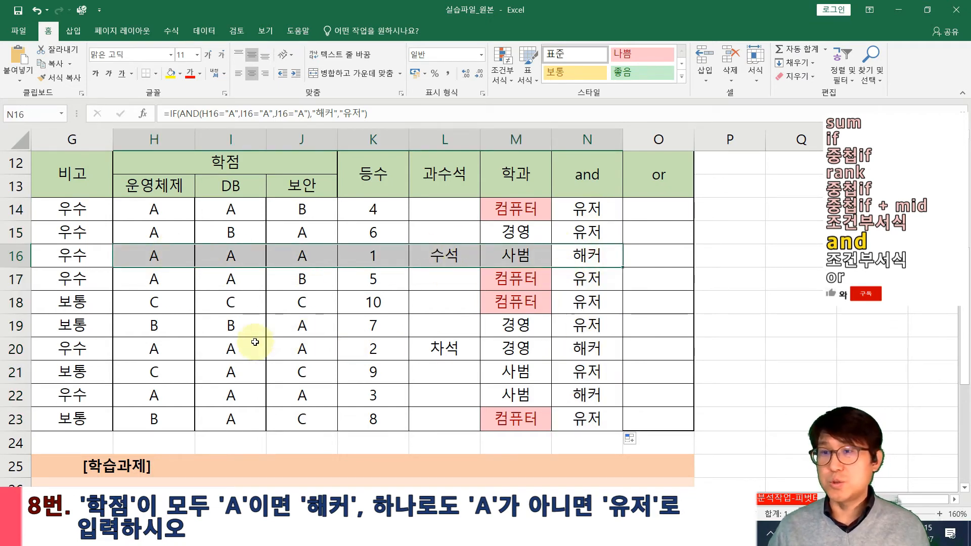
pyautogui.moveTo(162, 347); pyautogui.dragTo(336, 342)
pyautogui.click(575, 349)
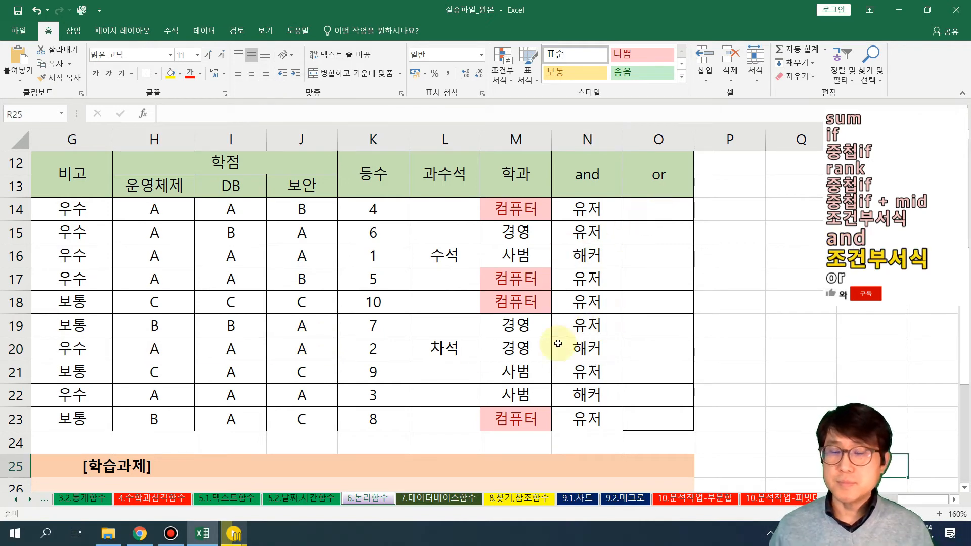
pyautogui.click(557, 344)
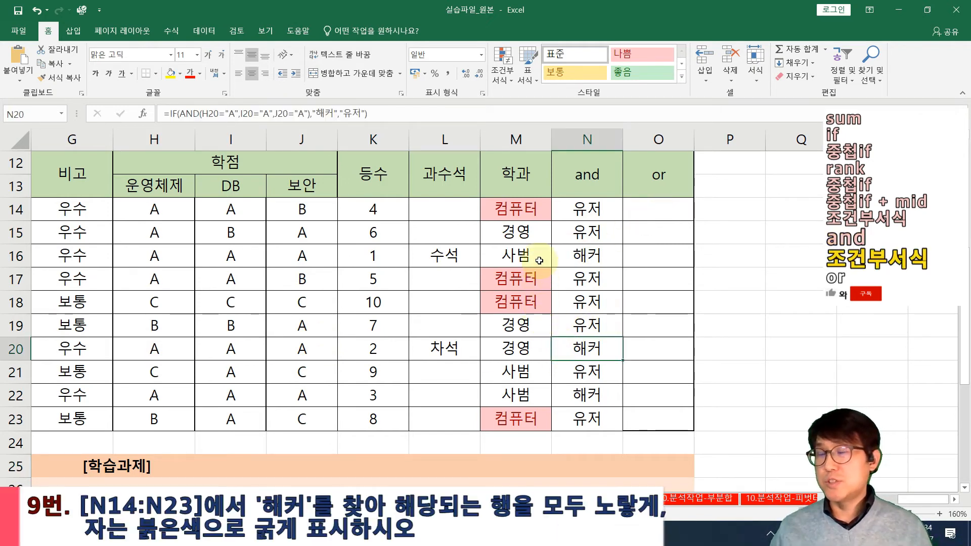
pyautogui.moveTo(580, 209); pyautogui.dragTo(576, 397)
pyautogui.click(602, 258)
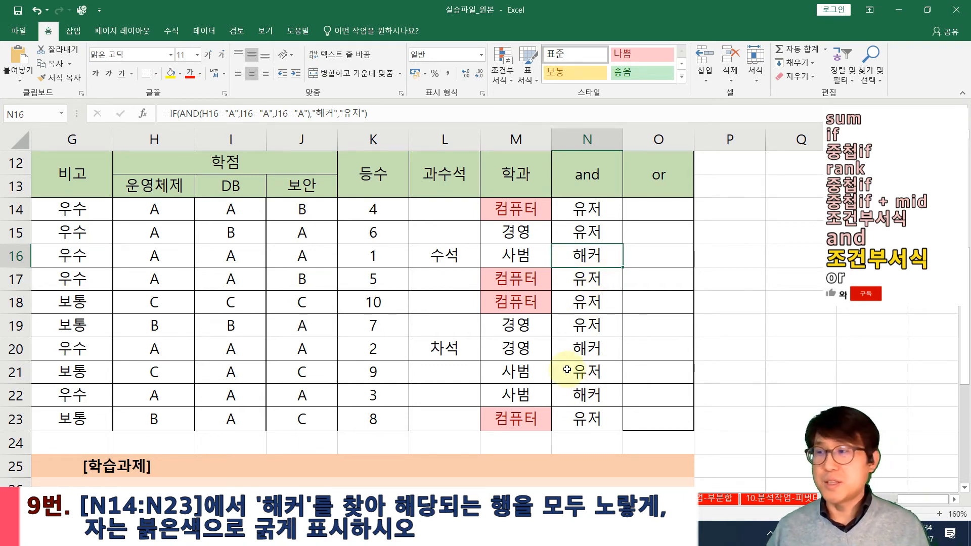
# Step: Select the whole student data range A14:O23 for row formatting
pyautogui.click(641, 417)
pyautogui.moveTo(623, 201); pyautogui.dragTo(4, 212)
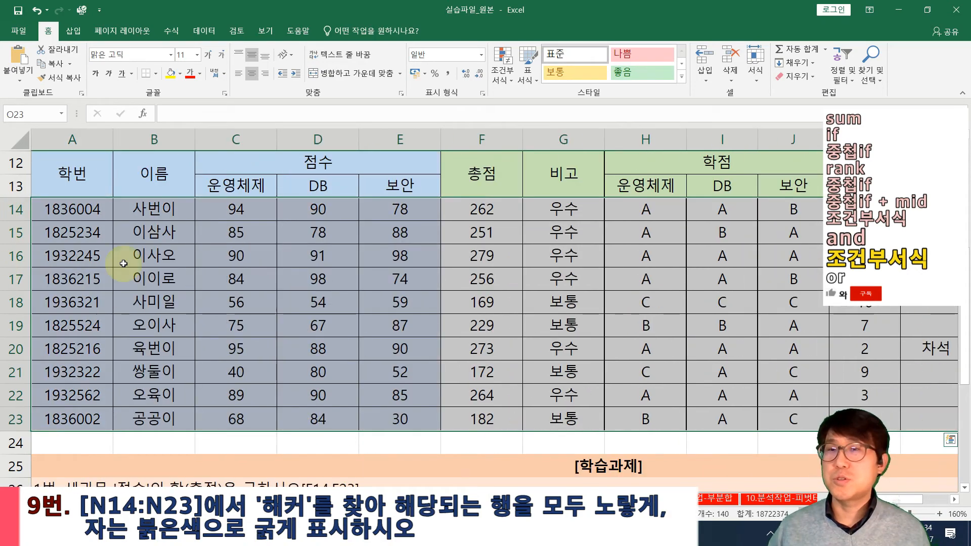
pyautogui.moveTo(912, 500); pyautogui.dragTo(918, 500)
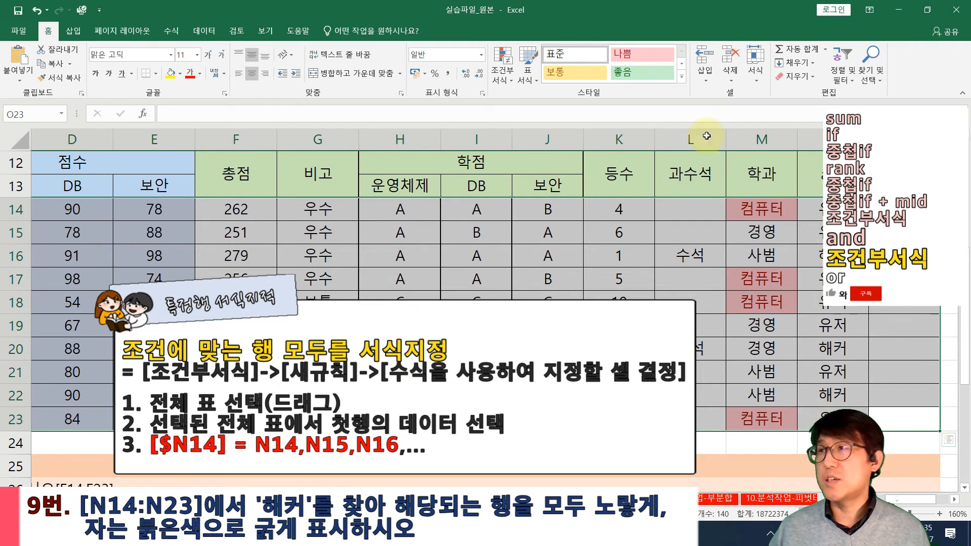
# Step: Start a new conditional formatting rule for A14:O23 that uses a formula to determine which cells to format
pyautogui.click(502, 71)
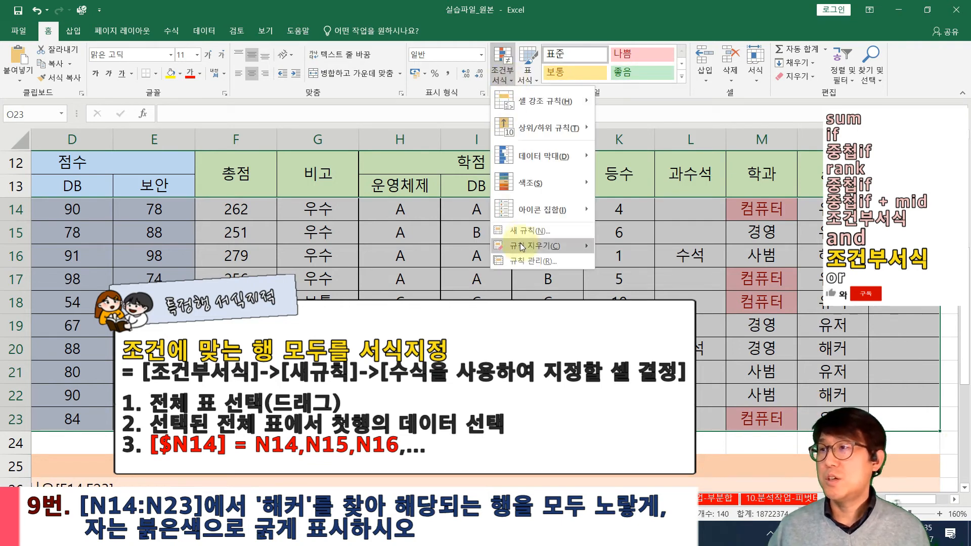
pyautogui.moveTo(544, 108)
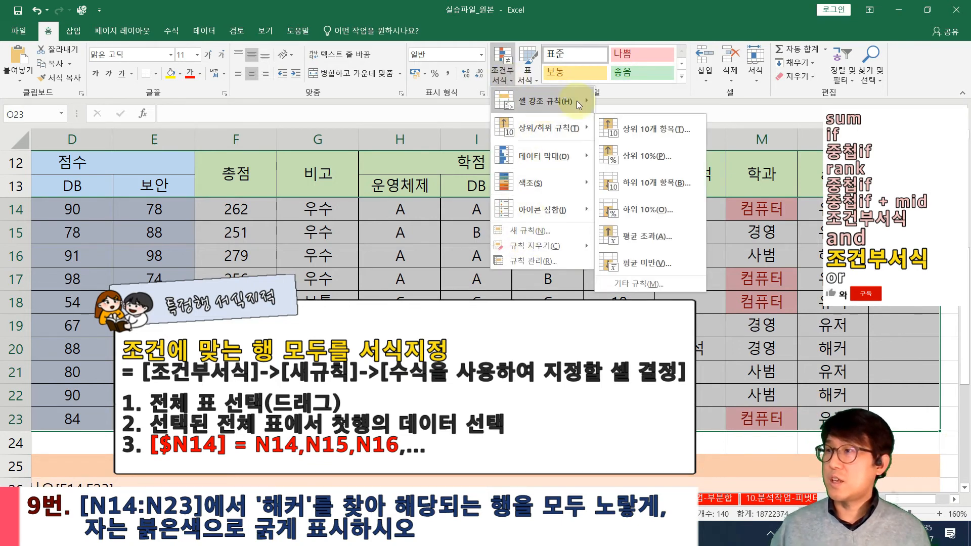
pyautogui.moveTo(579, 105)
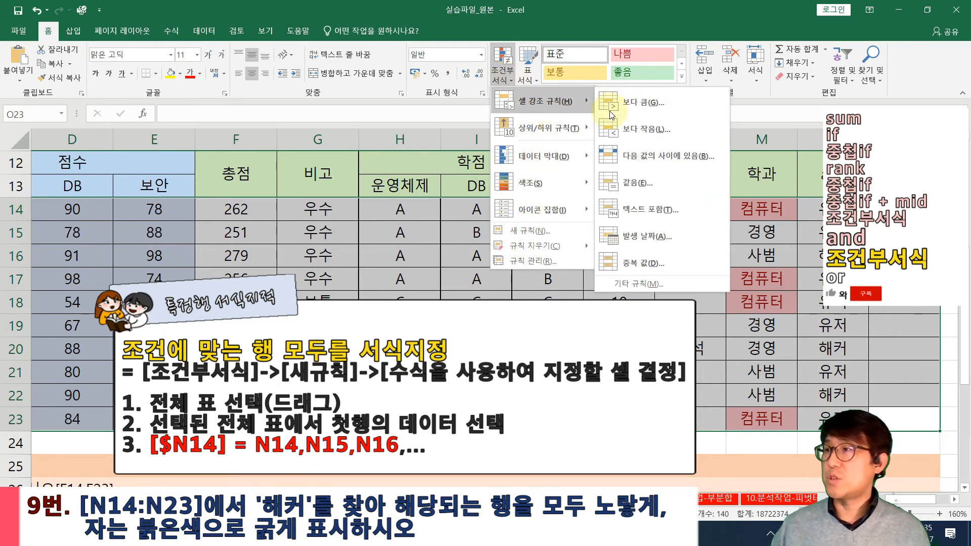
pyautogui.click(635, 285)
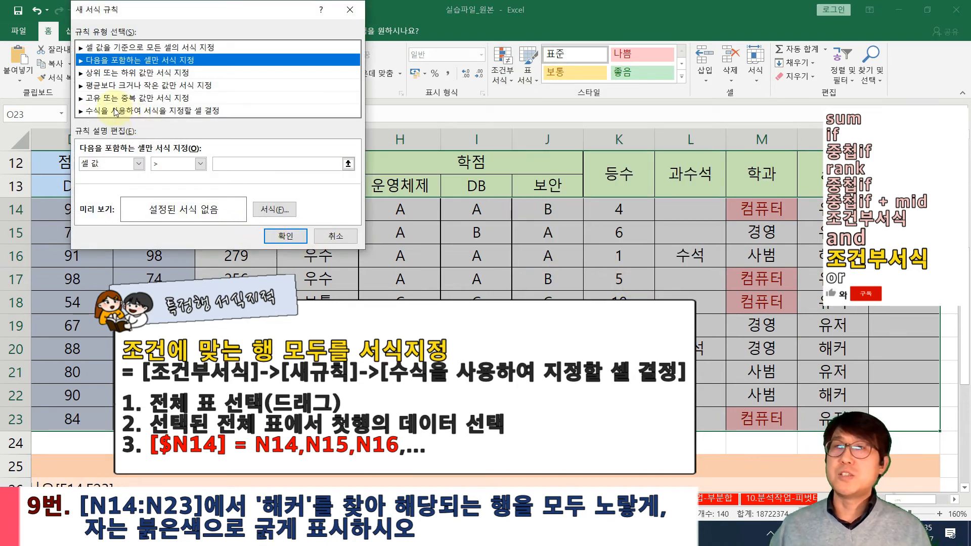
pyautogui.click(115, 112)
pyautogui.click(111, 164)
pyautogui.moveTo(187, 18); pyautogui.dragTo(644, 152)
pyautogui.write('=')
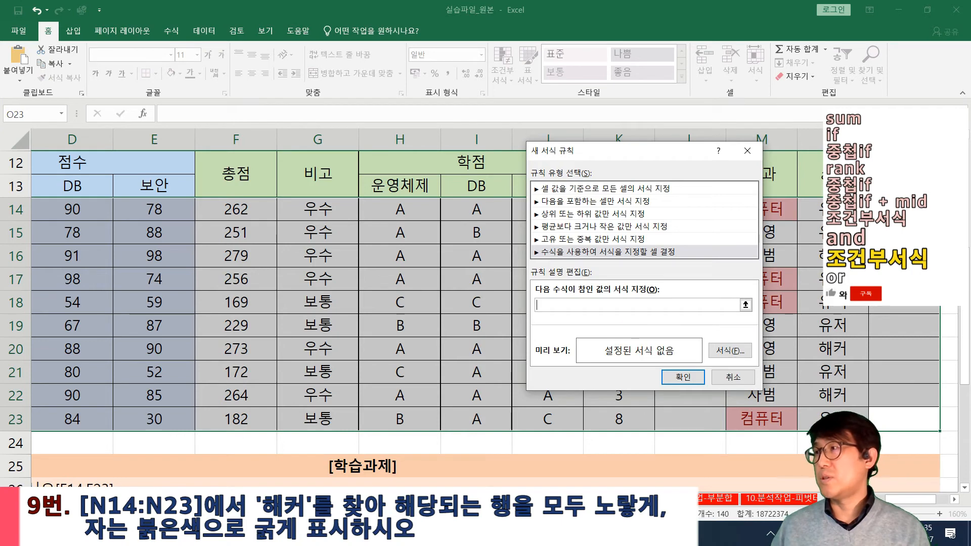
# Step: Try to apply the rule with the condition =$N14="해커", locking only the column, without choosing a format
pyautogui.click(825, 211)
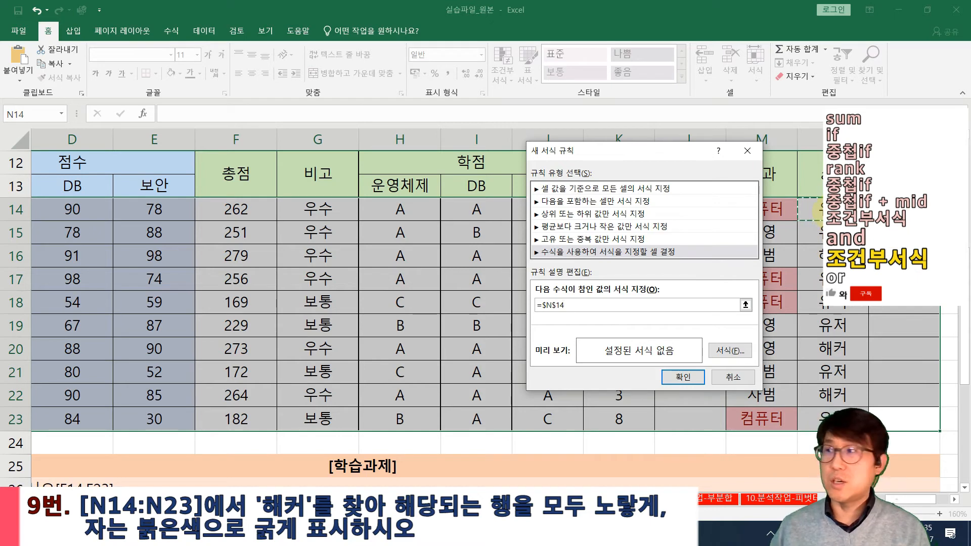
pyautogui.press('F4')
pyautogui.press('F4')
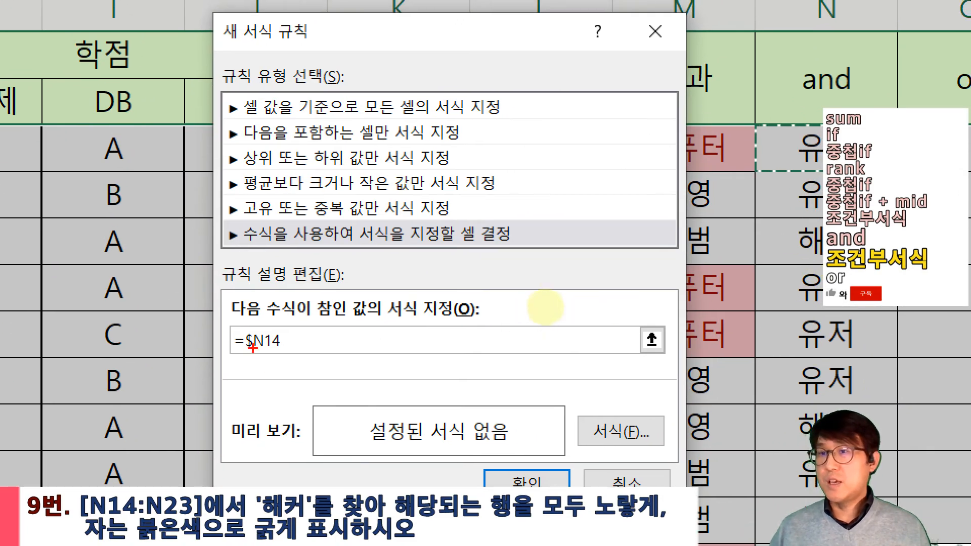
pyautogui.moveTo(228, 328)
pyautogui.mouseDown()
pyautogui.moveTo(287, 350)
pyautogui.moveTo(255, 318)
pyautogui.mouseUp()
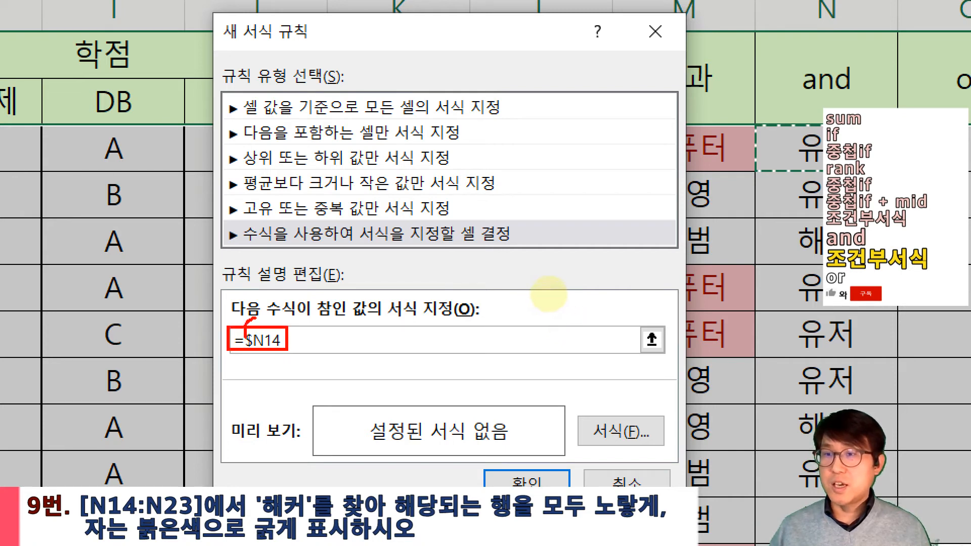
pyautogui.moveTo(262, 352); pyautogui.dragTo(289, 353)
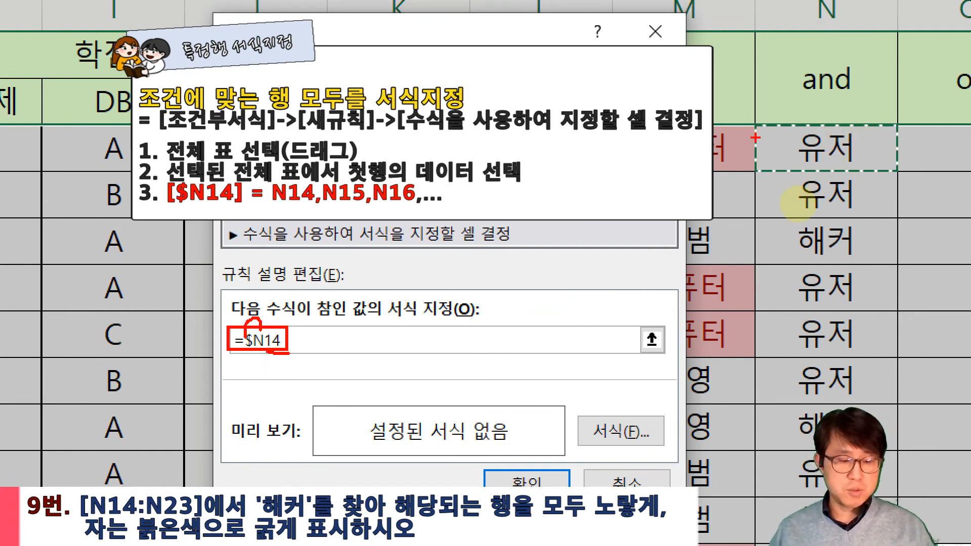
pyautogui.moveTo(756, 127)
pyautogui.mouseDown()
pyautogui.moveTo(872, 302)
pyautogui.moveTo(890, 530)
pyautogui.mouseUp()
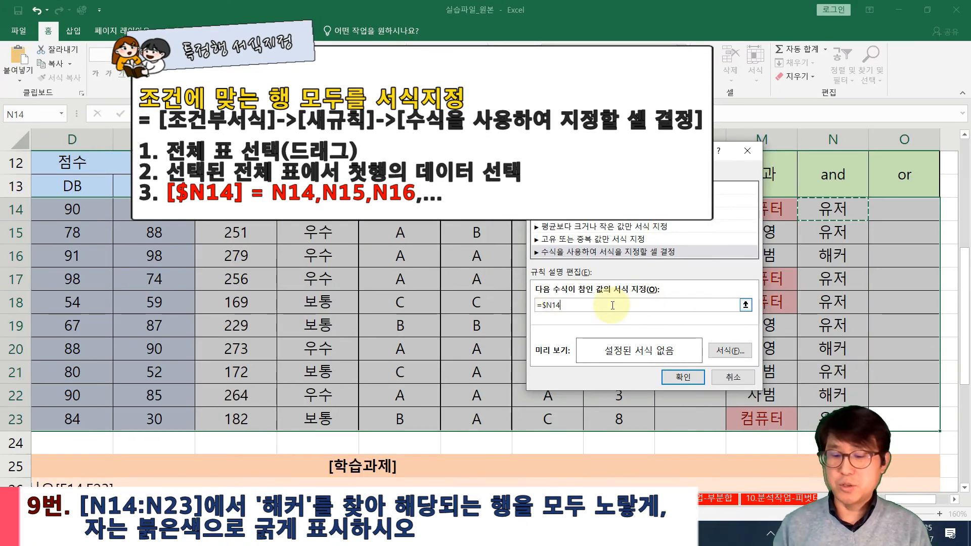
pyautogui.write('=')
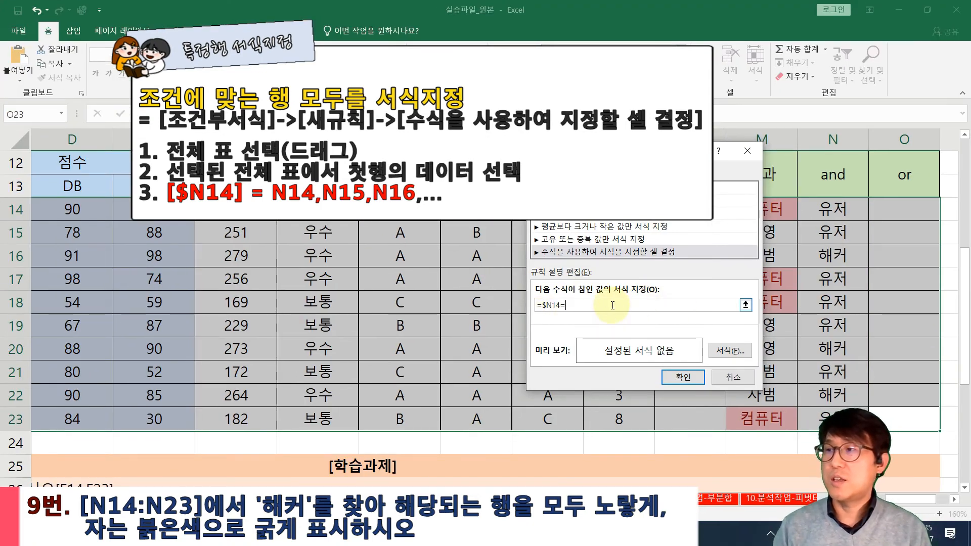
pyautogui.write('"해커"')
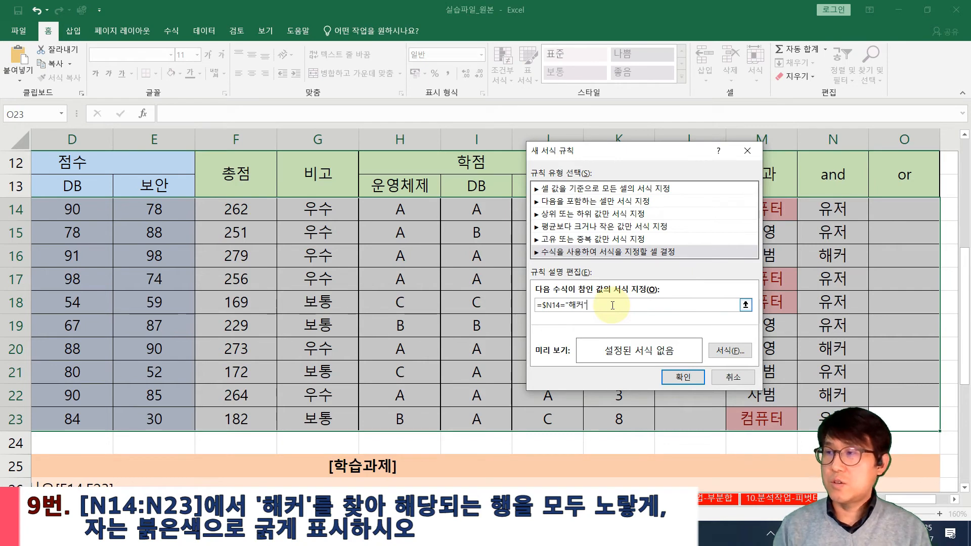
pyautogui.click(678, 378)
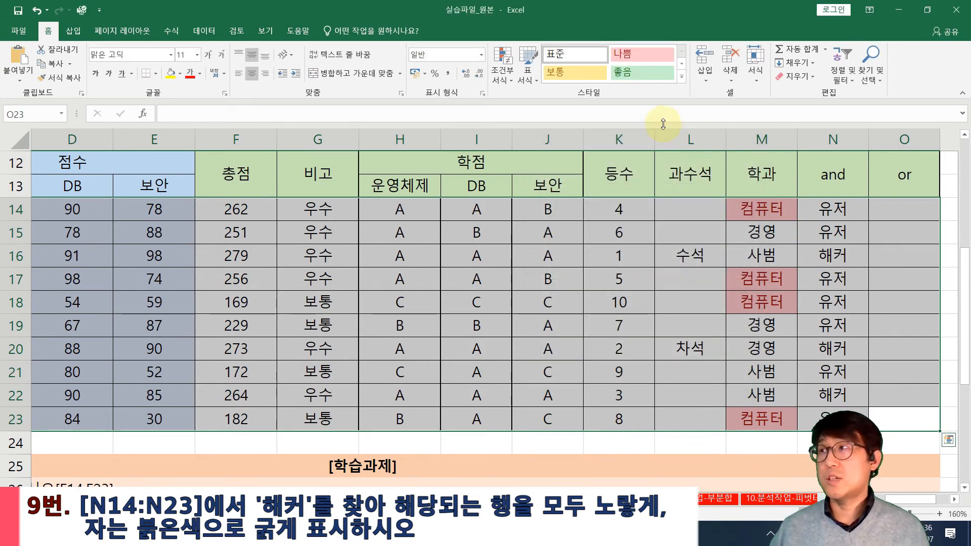
# Step: Define another formula-based conditional formatting rule for A14:O23 with the condition =$N14="해커"
pyautogui.click(528, 73)
pyautogui.click(504, 81)
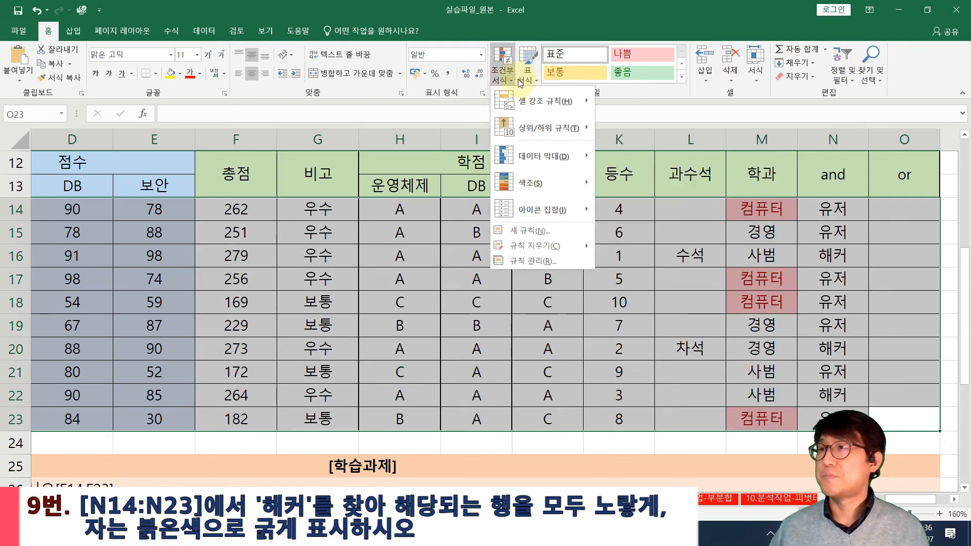
pyautogui.click(523, 242)
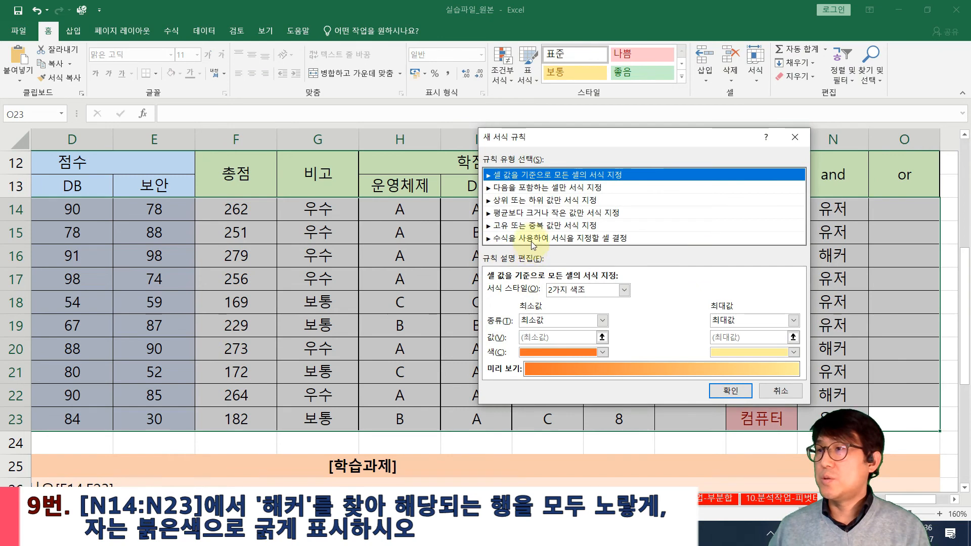
pyautogui.click(531, 238)
pyautogui.click(561, 294)
pyautogui.click(814, 211)
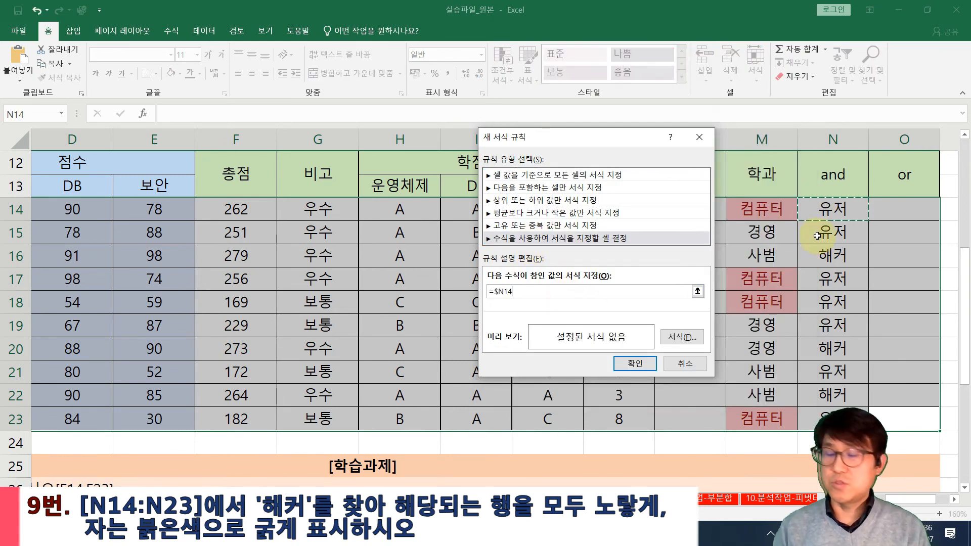
pyautogui.write('="해커')
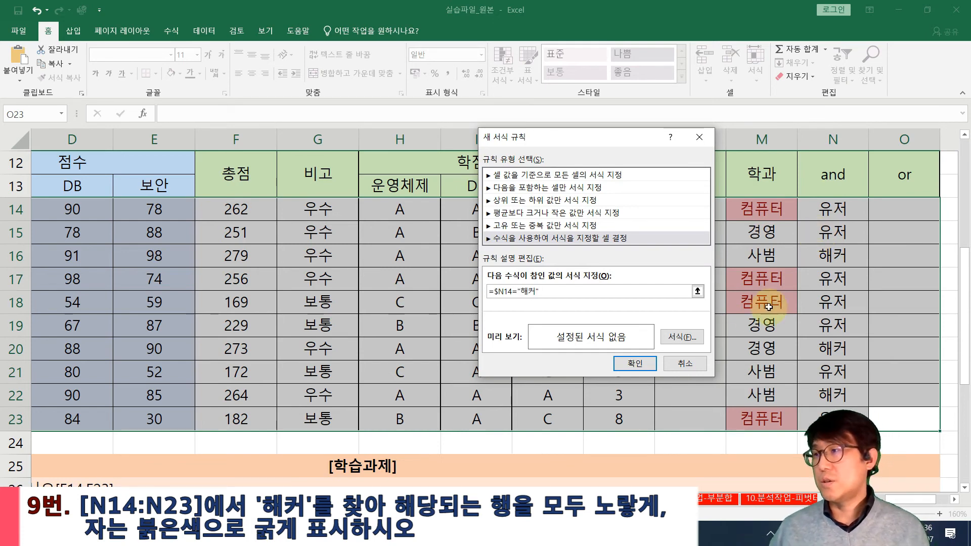
# Step: Give the rule a yellow fill and a red bold italic font (굵은 기울임꼴), and add it to A14:O23
pyautogui.click(681, 337)
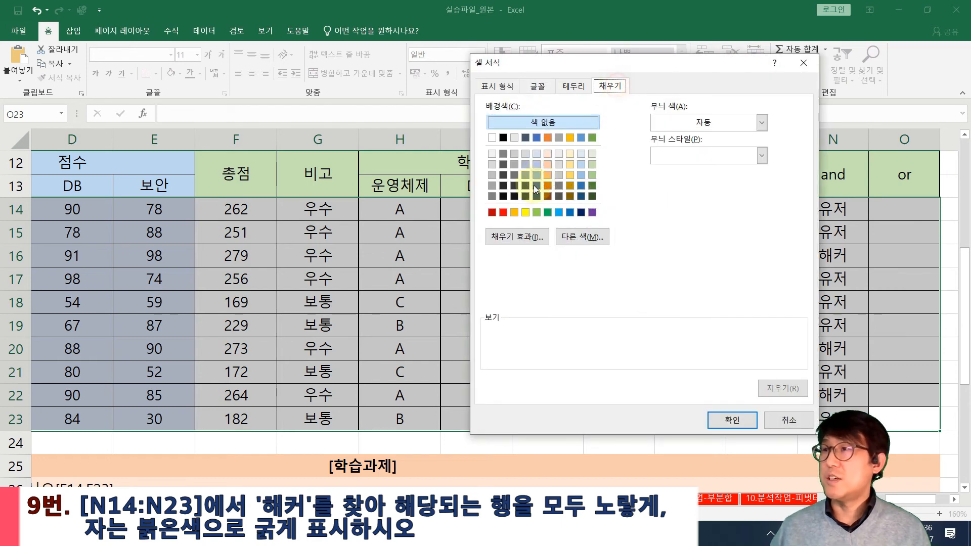
pyautogui.click(525, 212)
pyautogui.click(537, 86)
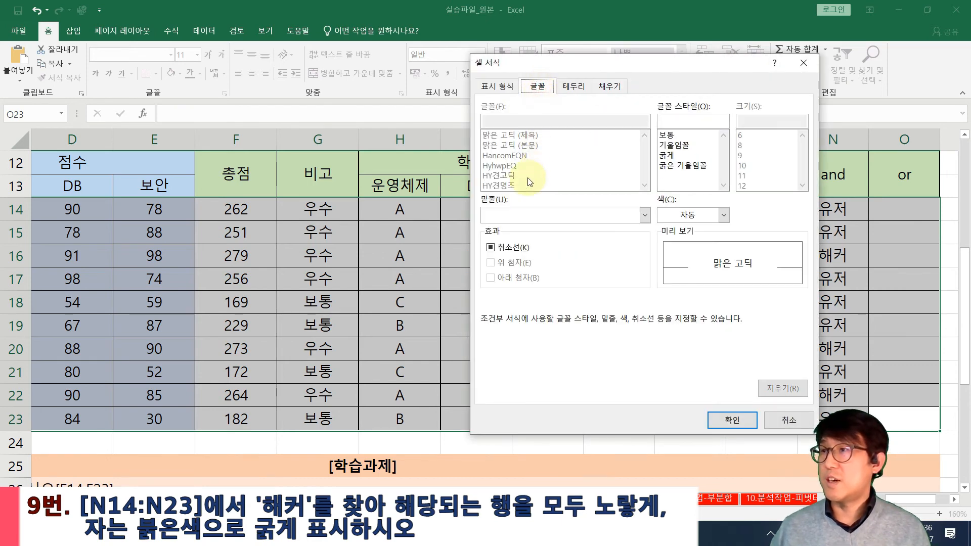
pyautogui.click(682, 165)
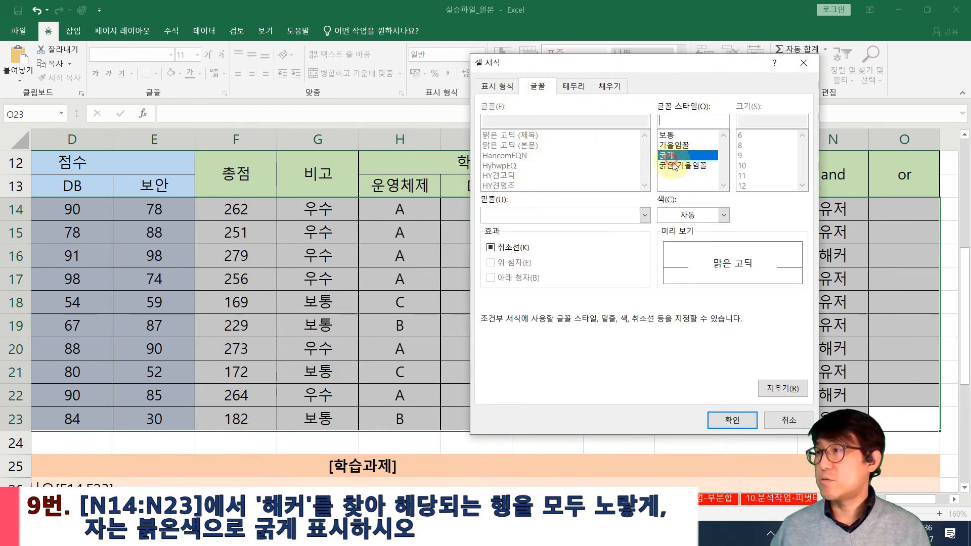
pyautogui.click(723, 215)
pyautogui.click(672, 325)
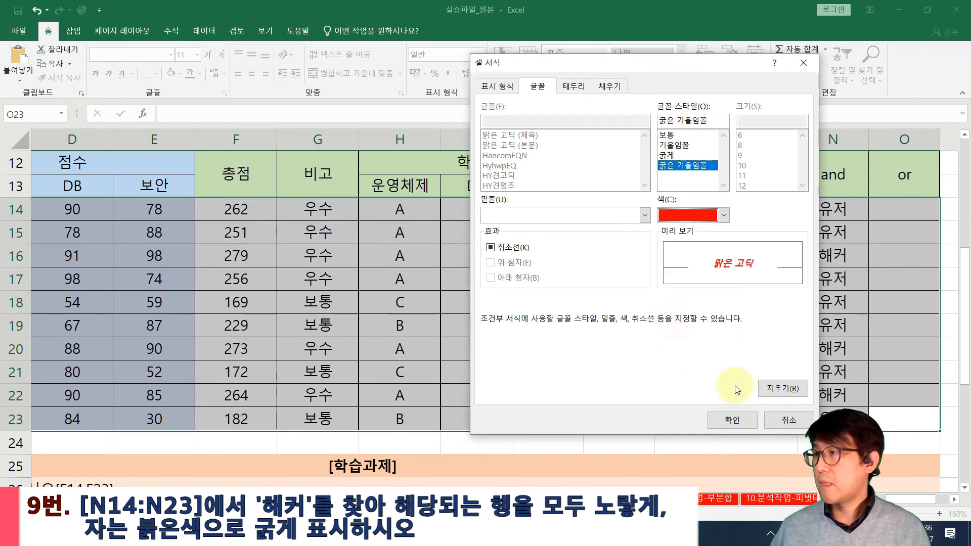
pyautogui.click(736, 420)
pyautogui.click(623, 363)
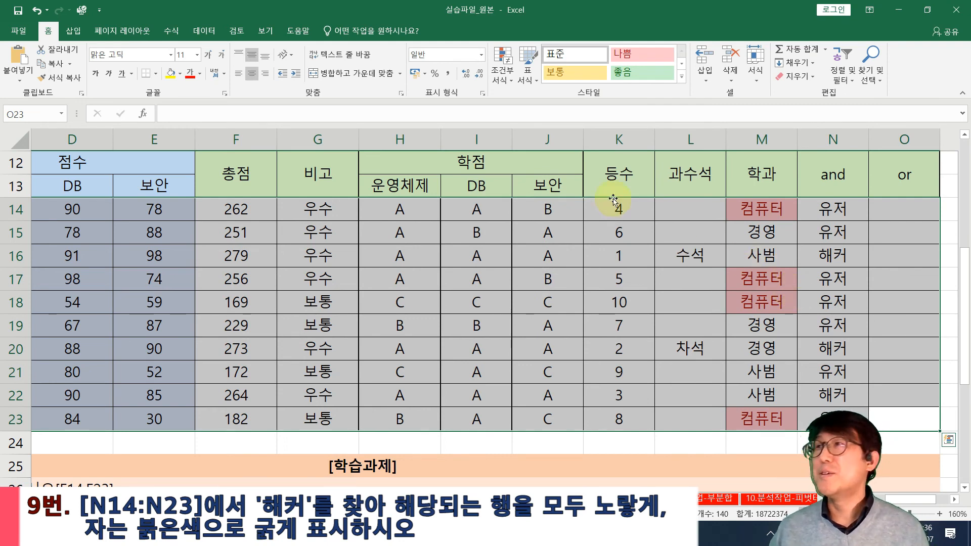
# Step: Change the formula of the yellow-filled conditional formatting rule for A14:O23 to =$N15="해커" and apply it
pyautogui.click(501, 66)
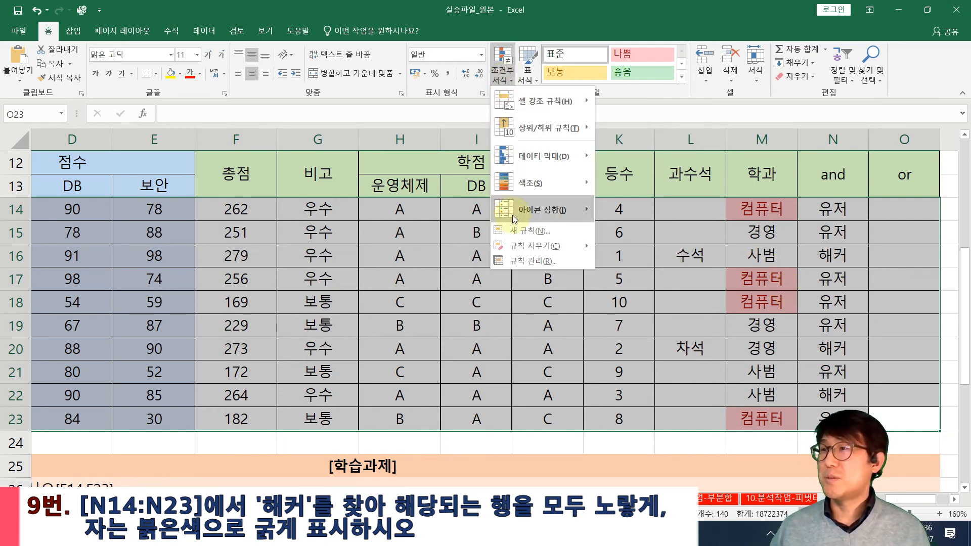
pyautogui.click(522, 260)
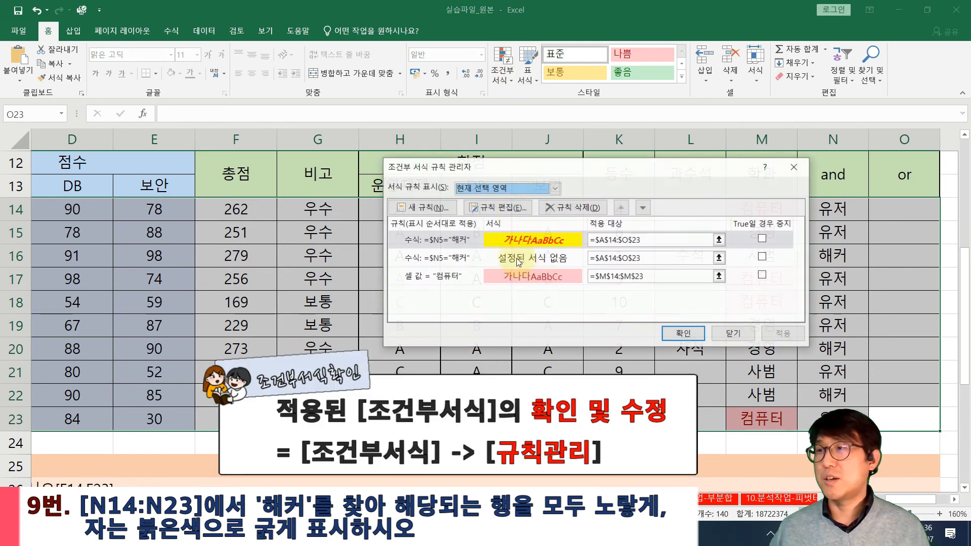
pyautogui.moveTo(524, 173); pyautogui.dragTo(485, 163)
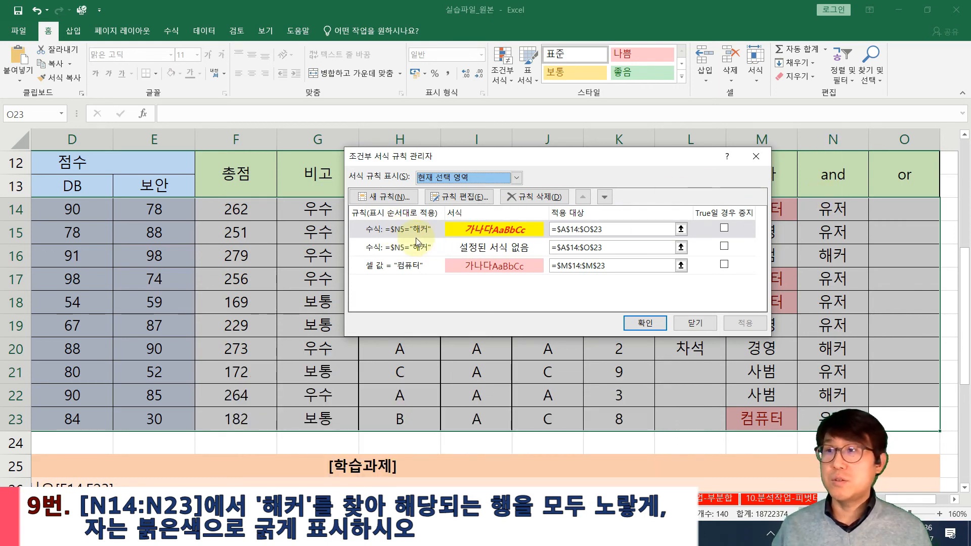
pyautogui.click(455, 197)
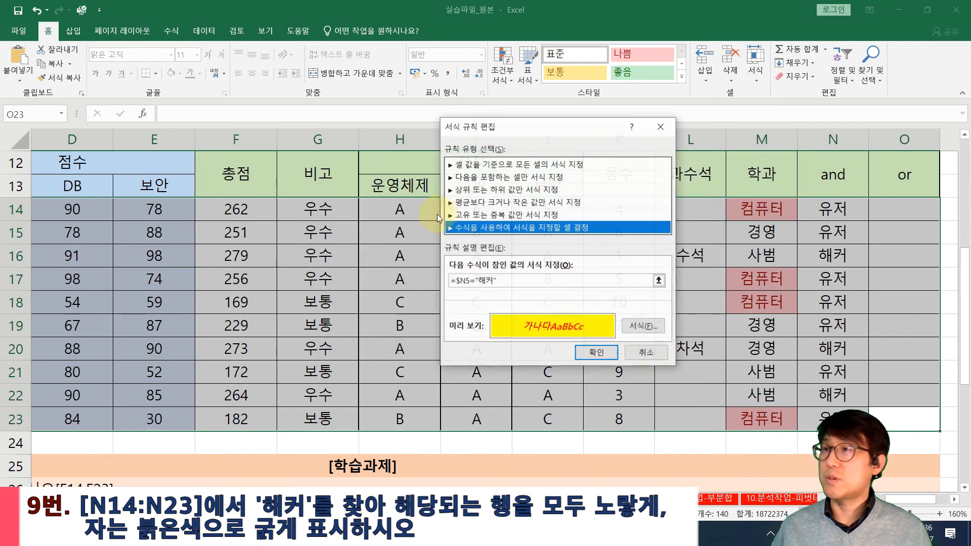
pyautogui.click(466, 282)
pyautogui.press('BackSpace')
pyautogui.write('15')
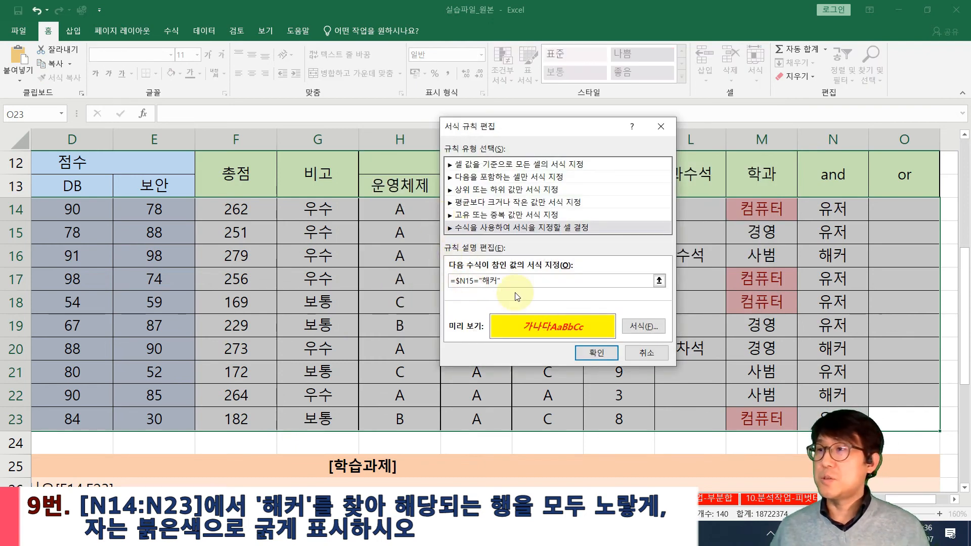
pyautogui.click(596, 352)
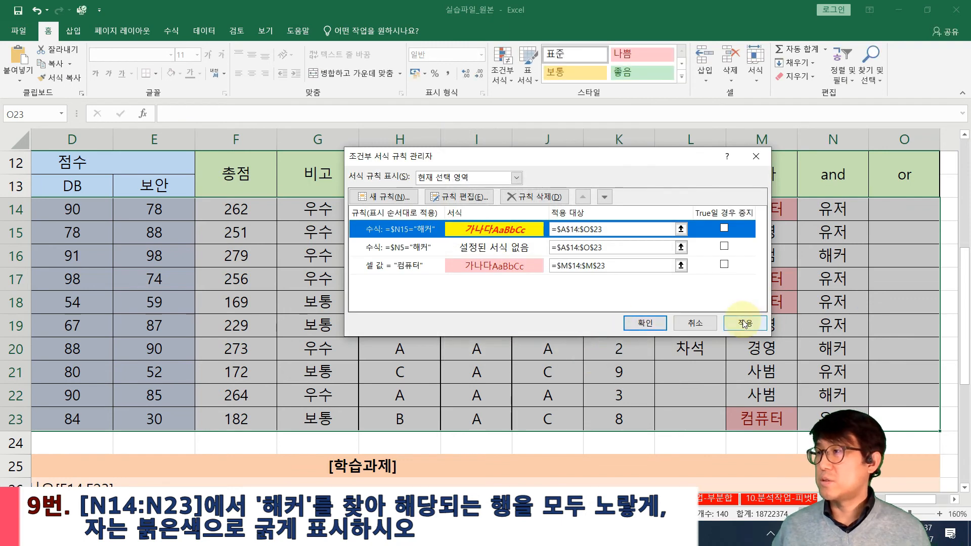
pyautogui.click(745, 323)
pyautogui.click(645, 323)
# Step: Check the highlighted rows against the results in the and column
pyautogui.click(795, 290)
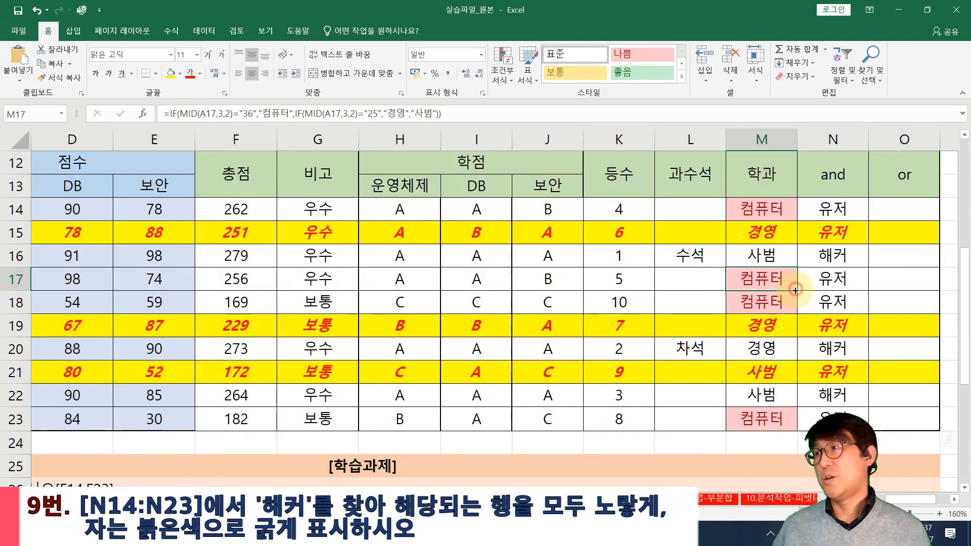
pyautogui.moveTo(830, 208); pyautogui.dragTo(812, 389)
pyautogui.click(810, 390)
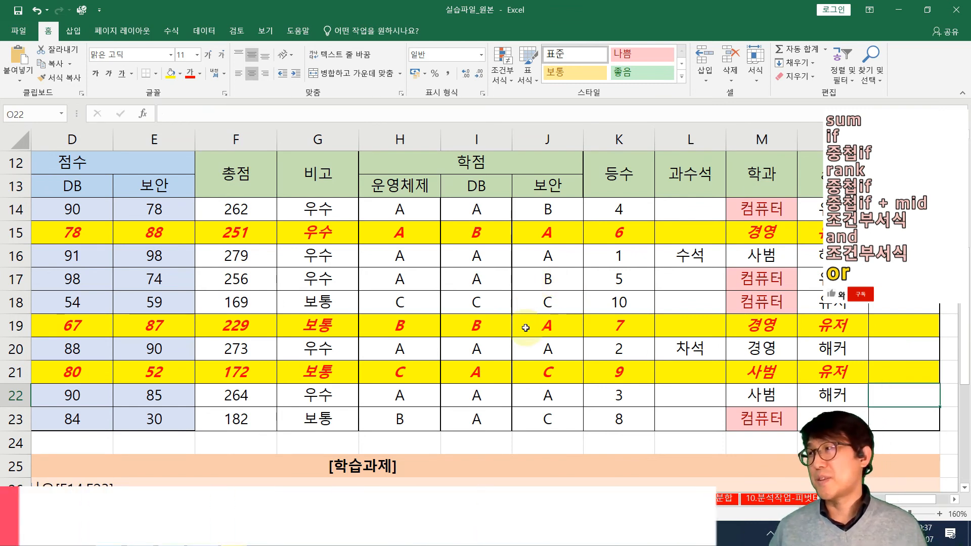
# Step: Examine the three grades in H14:J14 that the or column's exercise depends on
pyautogui.press('Right')
pyautogui.press('Right')
pyautogui.press('Right')
pyautogui.press('Right')
pyautogui.press('Right')
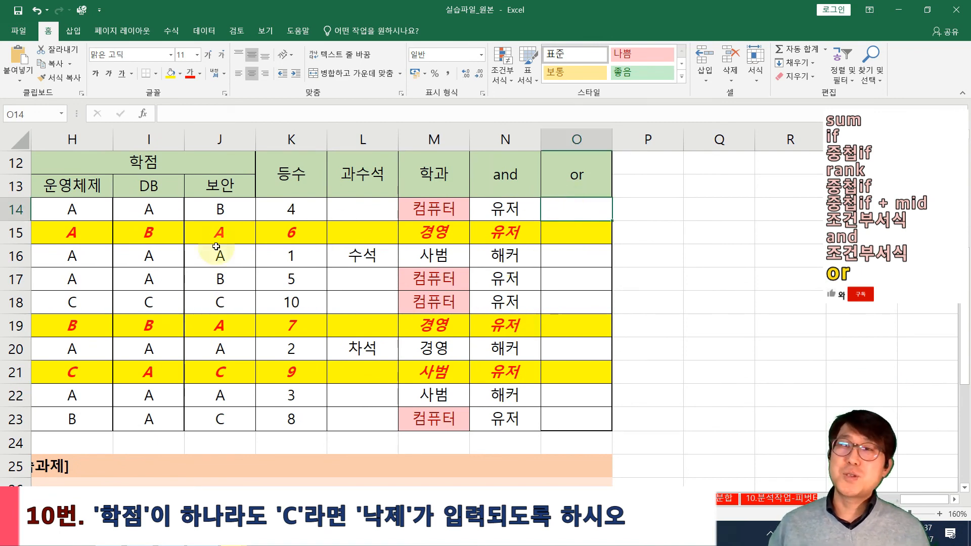
pyautogui.moveTo(61, 207); pyautogui.dragTo(201, 203)
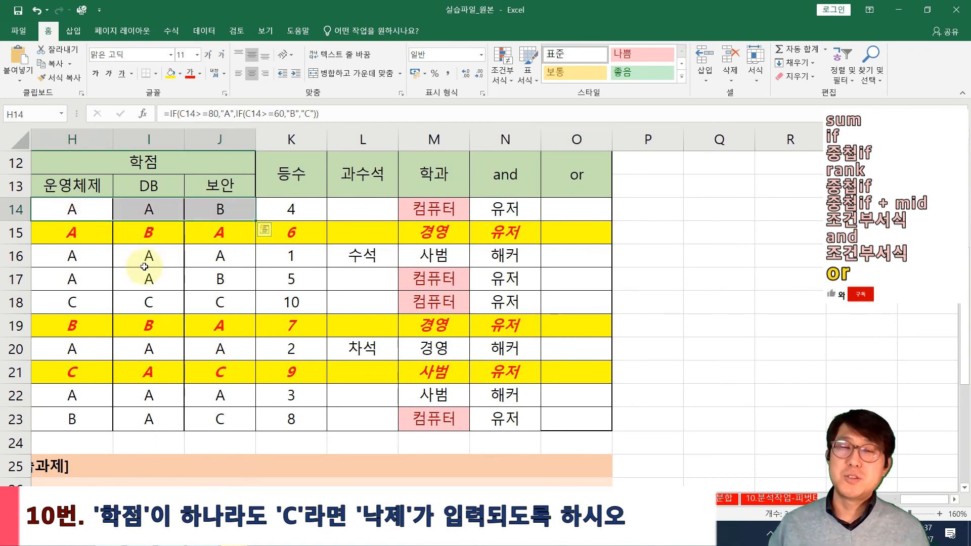
pyautogui.click(80, 211)
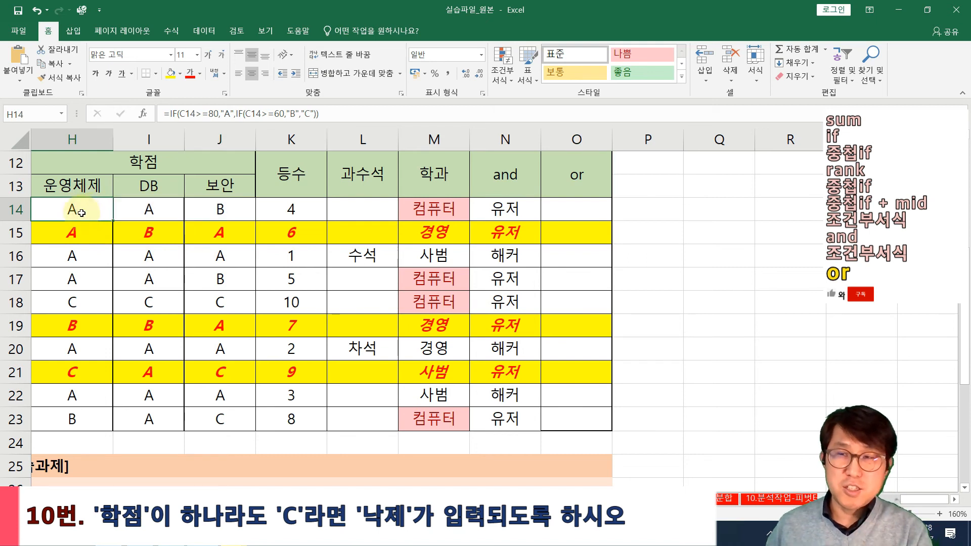
pyautogui.click(147, 218)
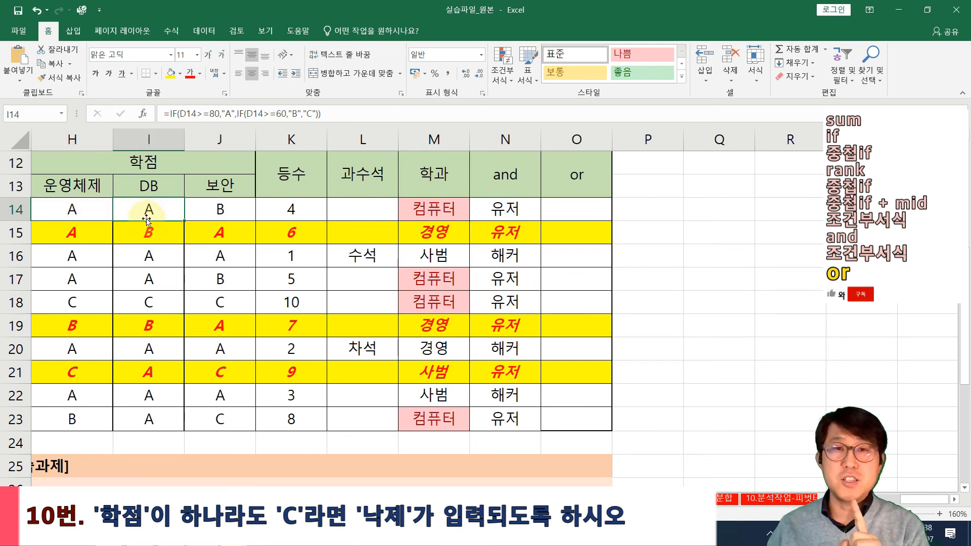
pyautogui.click(221, 209)
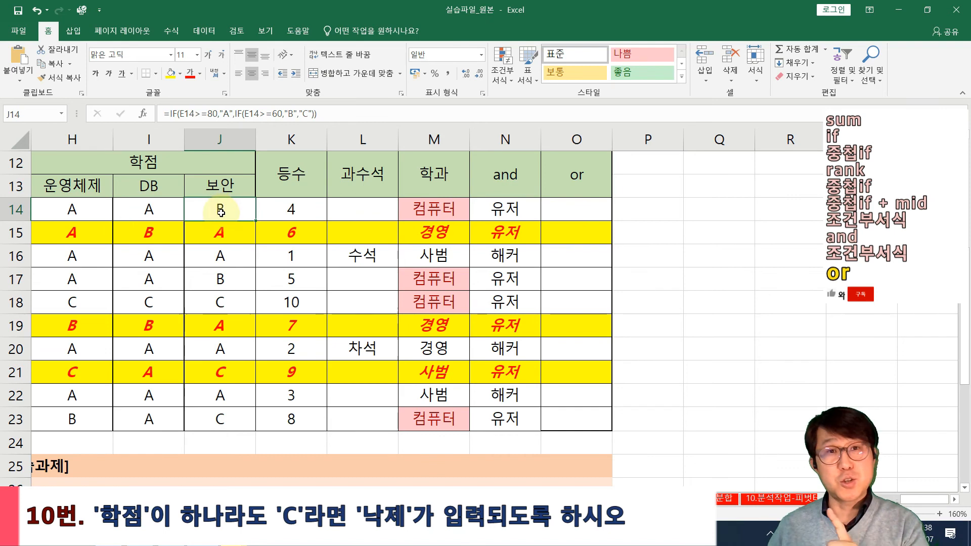
# Step: Begin an IF formula in O14 with a nested OR test whose first condition is H14="c"
pyautogui.click(565, 213)
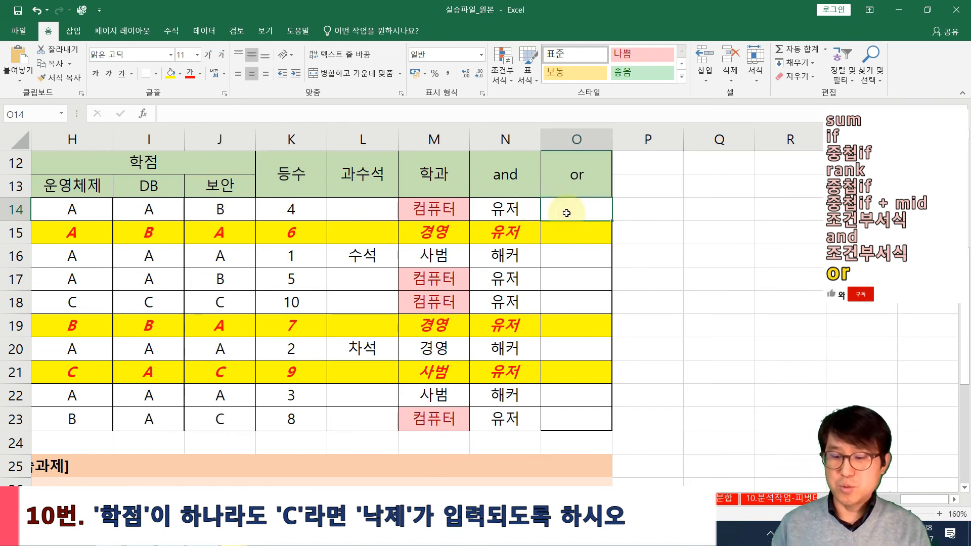
pyautogui.write('=if')
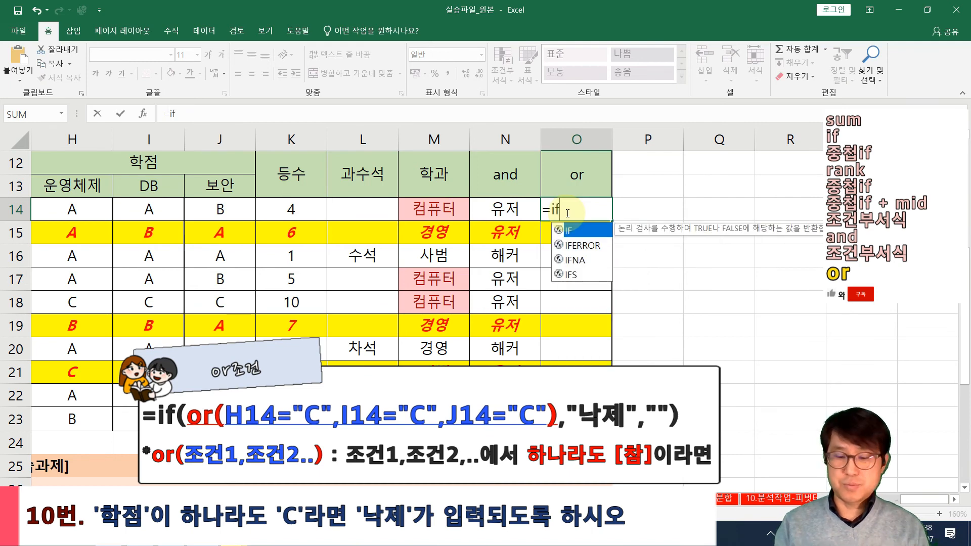
pyautogui.write('(')
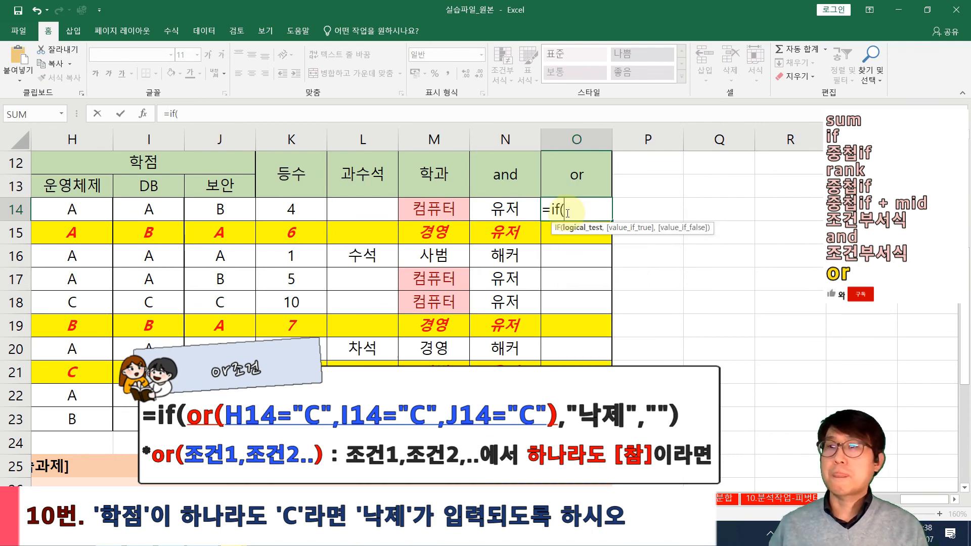
pyautogui.write('or(')
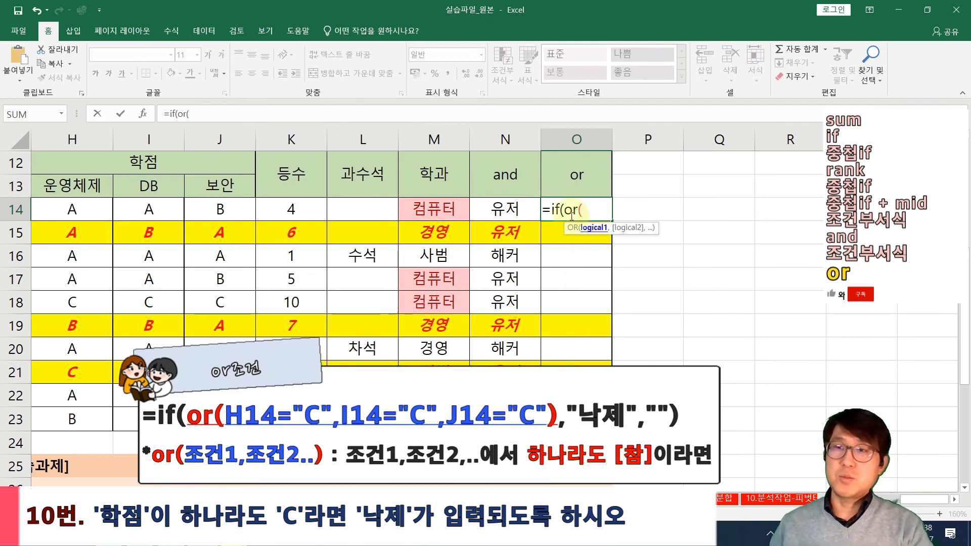
pyautogui.click(96, 207)
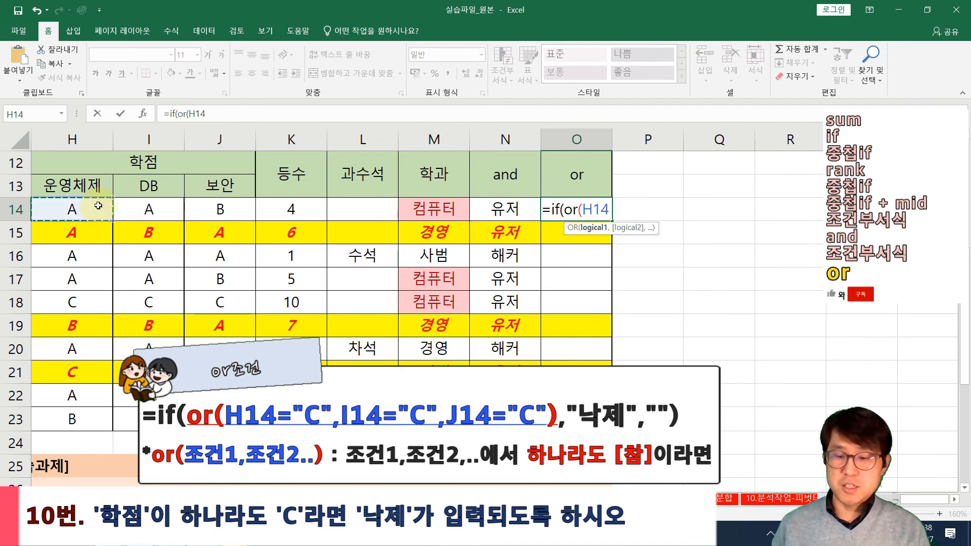
pyautogui.write('="C')
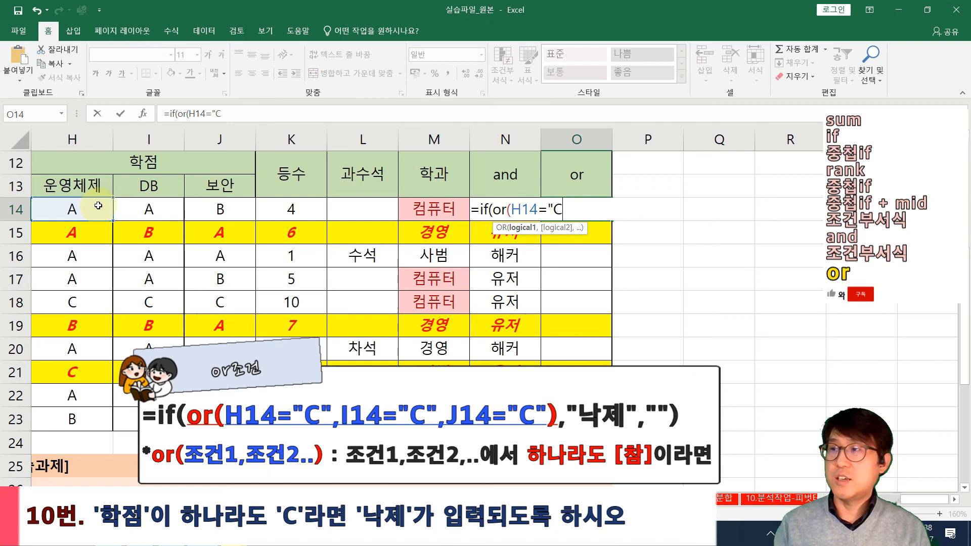
pyautogui.write('",')
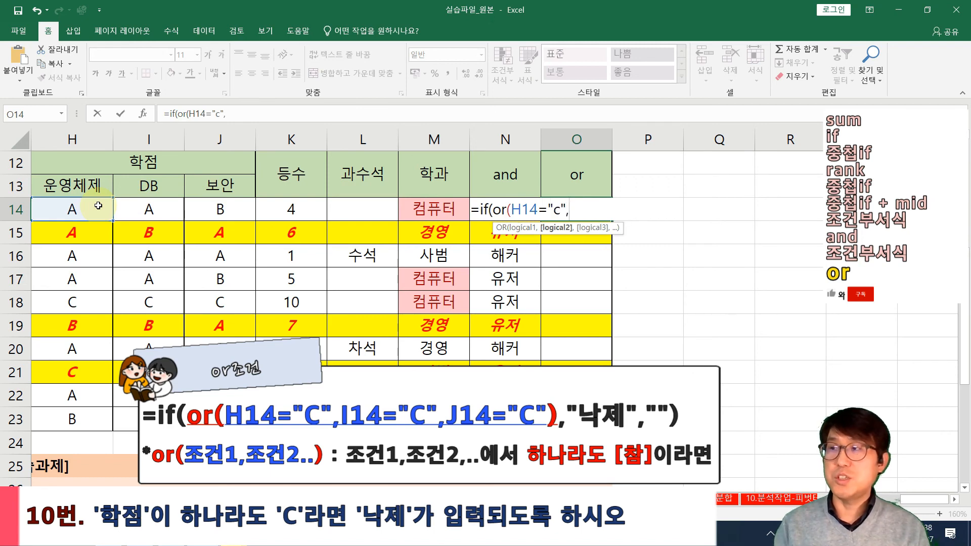
# Step: Add I14="C" and J14 compared with "c" as the second and third OR conditions in O14, then close the OR test
pyautogui.click(160, 206)
pyautogui.write('="')
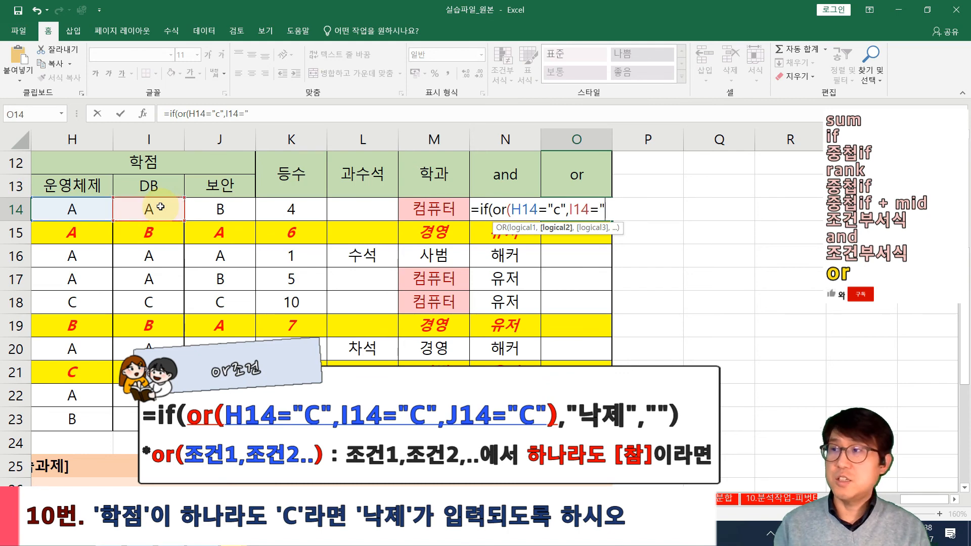
pyautogui.write('C",')
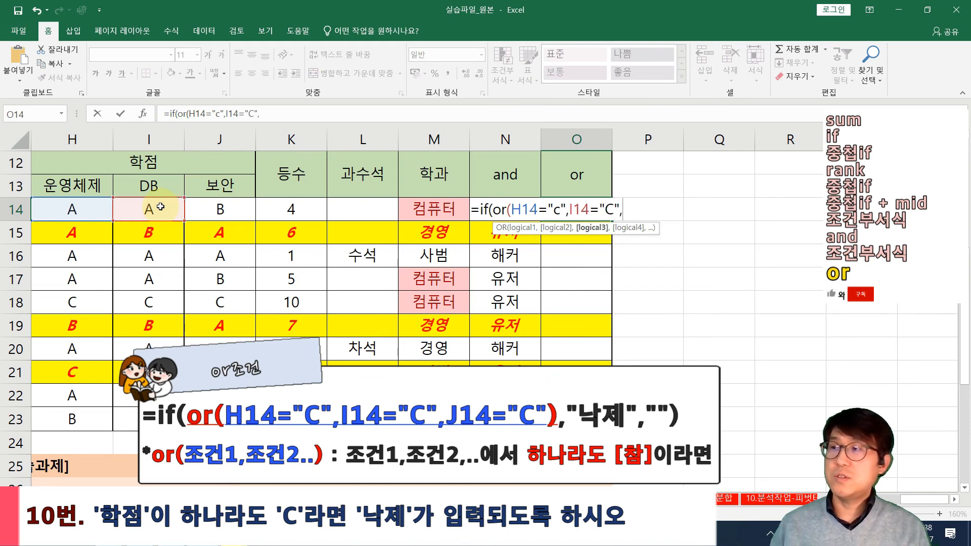
pyautogui.click(202, 214)
pyautogui.write('=')
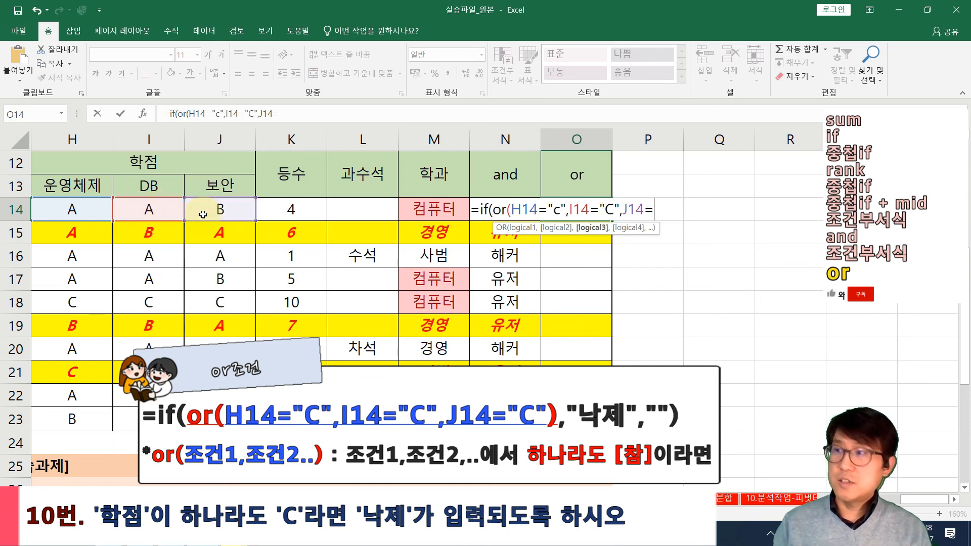
pyautogui.write('"c),')
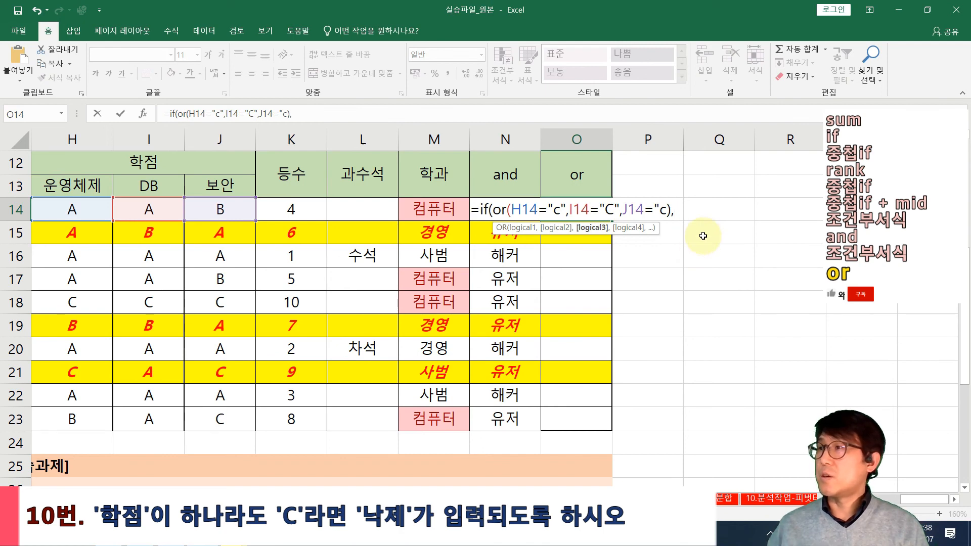
# Step: Complete the quotation marks around "c" in the J14 condition of O14's formula and remove the stray Q16 reference
pyautogui.click(702, 260)
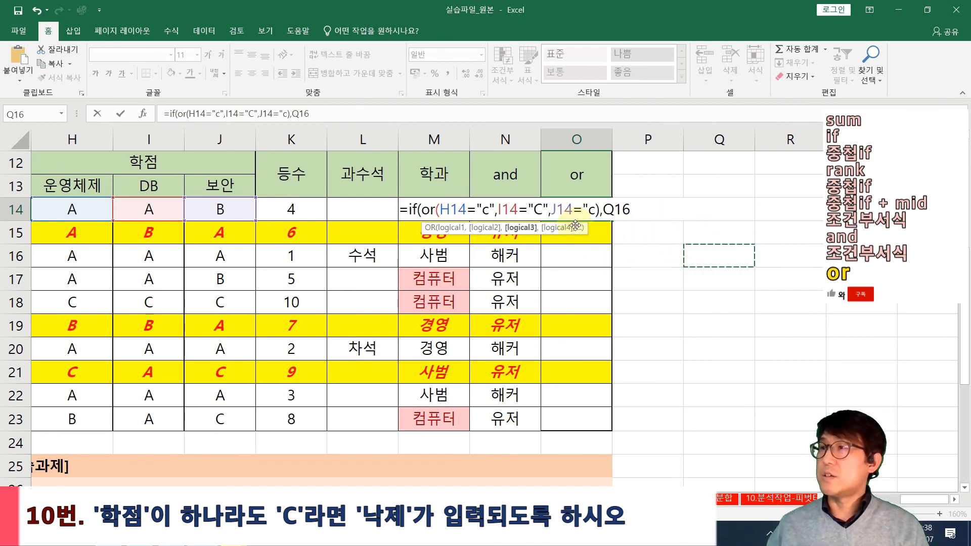
pyautogui.click(419, 209)
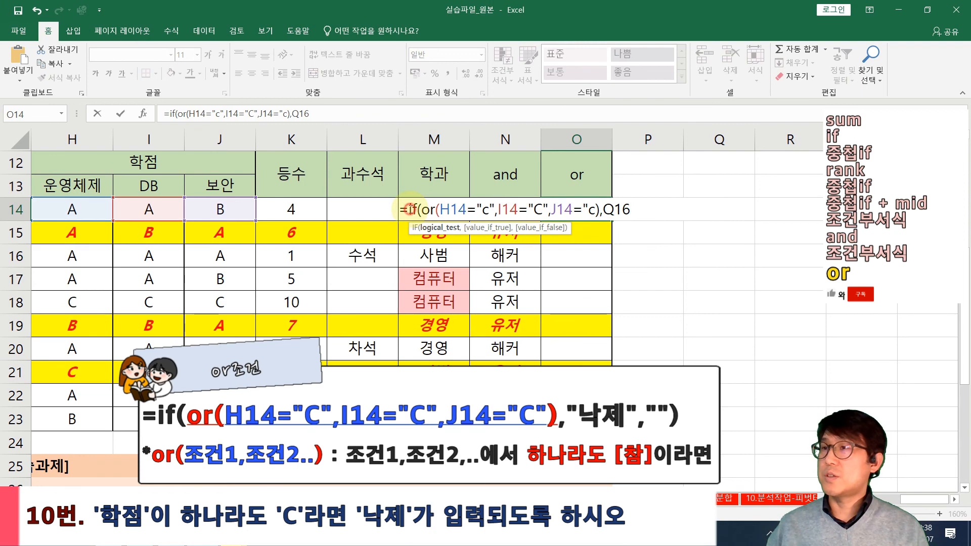
pyautogui.moveTo(420, 208); pyautogui.dragTo(591, 206)
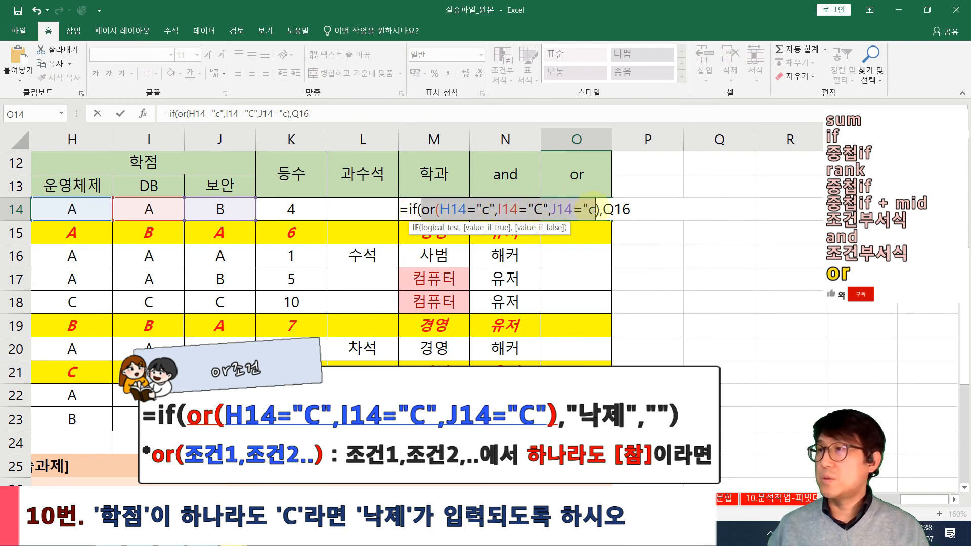
pyautogui.click(552, 209)
pyautogui.click(592, 209)
pyautogui.write('"')
pyautogui.press('End')
pyautogui.press('BackSpace')
pyautogui.press('BackSpace')
pyautogui.press('BackSpace')
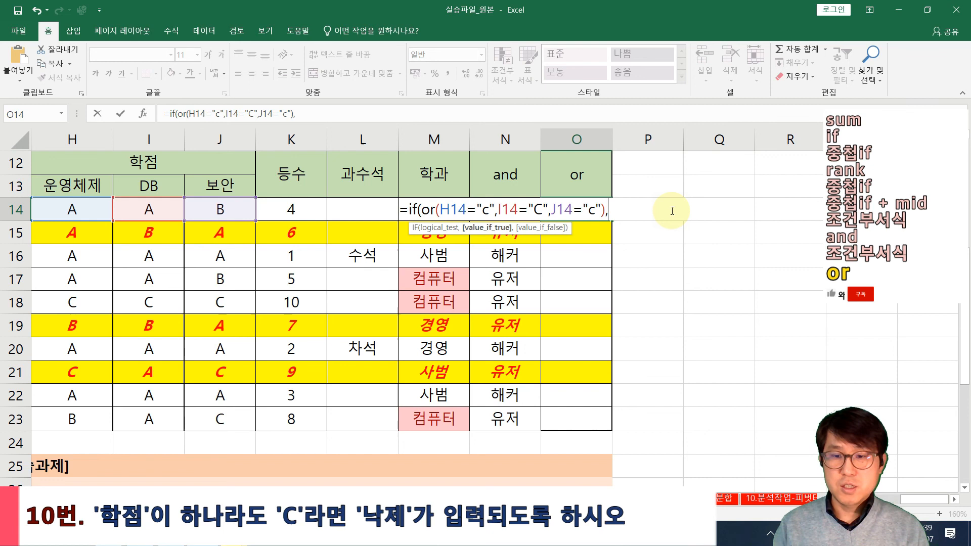
# Step: Enter "낙재" as the value if true in O14's IF formula
pyautogui.write('"')
pyautogui.write('skr')
pyautogui.press('BackSpace')
pyautogui.press('BackSpace')
pyautogui.press('BackSpace')
pyautogui.write('나개')
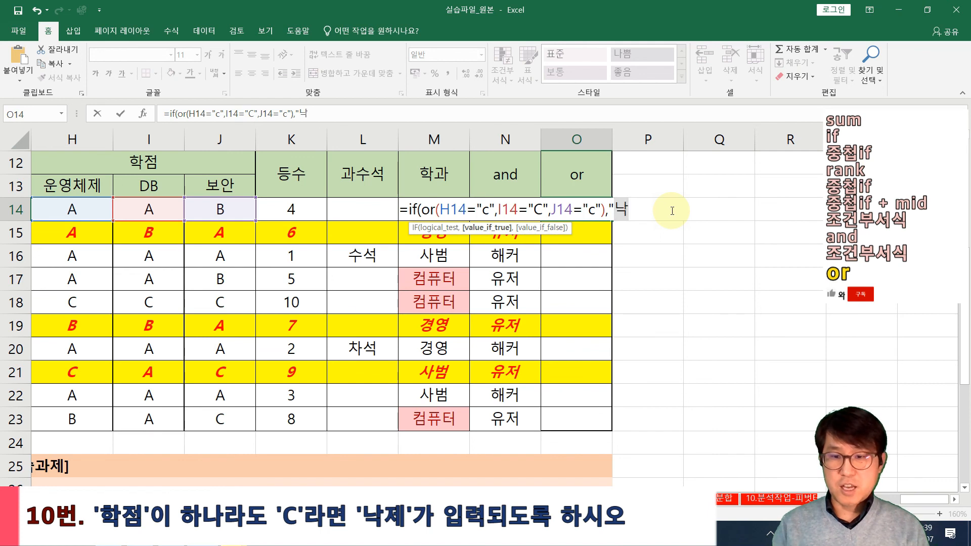
pyautogui.press('BackSpace')
pyautogui.press('BackSpace')
pyautogui.press('BackSpace')
pyautogui.write('낙재"')
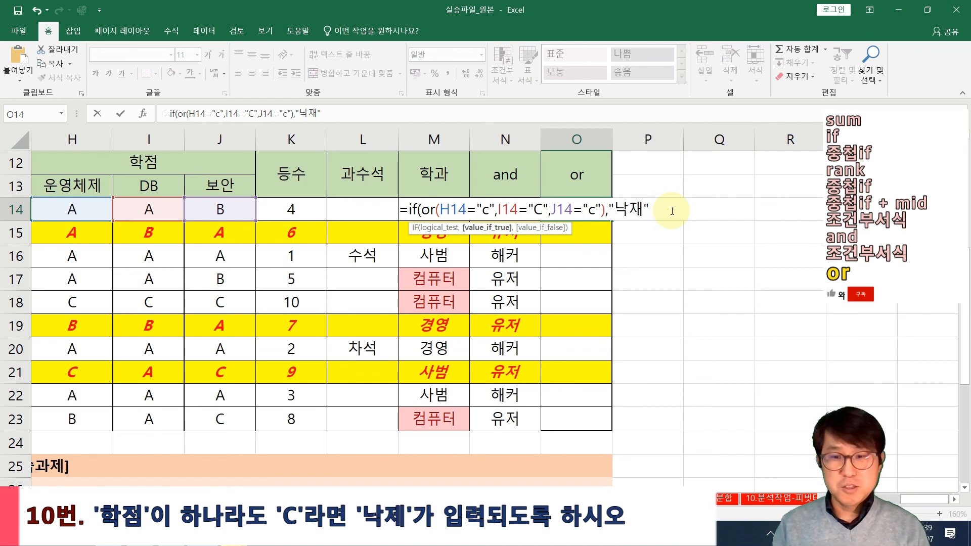
# Step: Finish O14's IF formula with an empty text "" as the value if false and commit it
pyautogui.write(',')
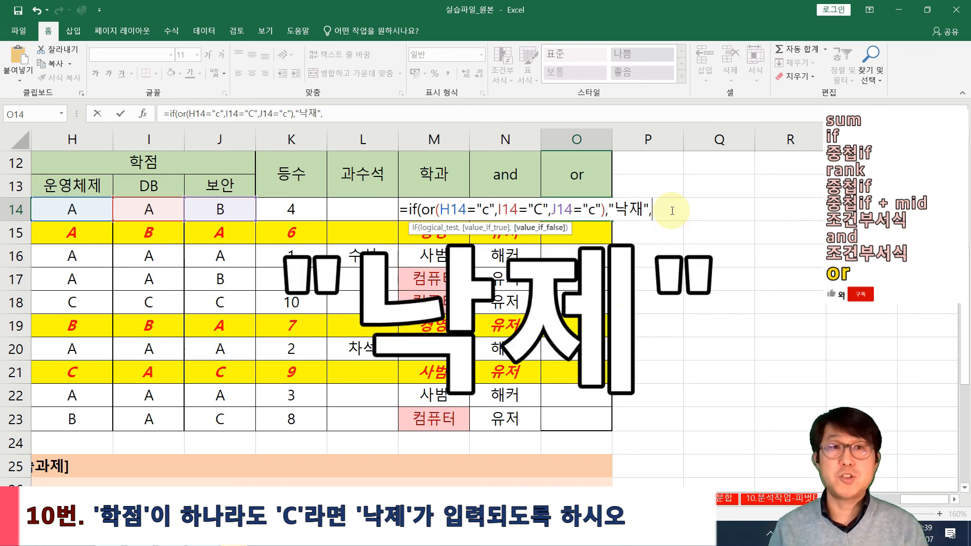
pyautogui.write('"')
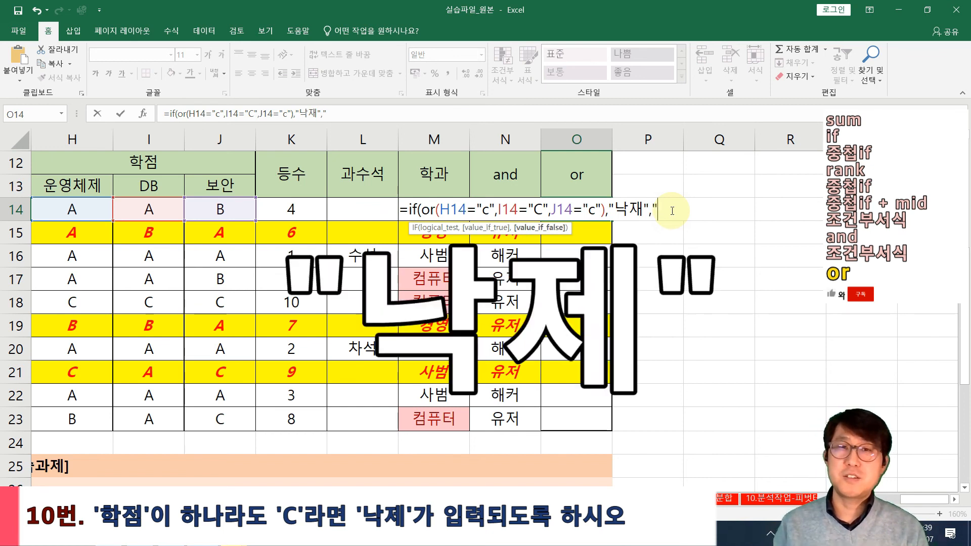
pyautogui.write('")')
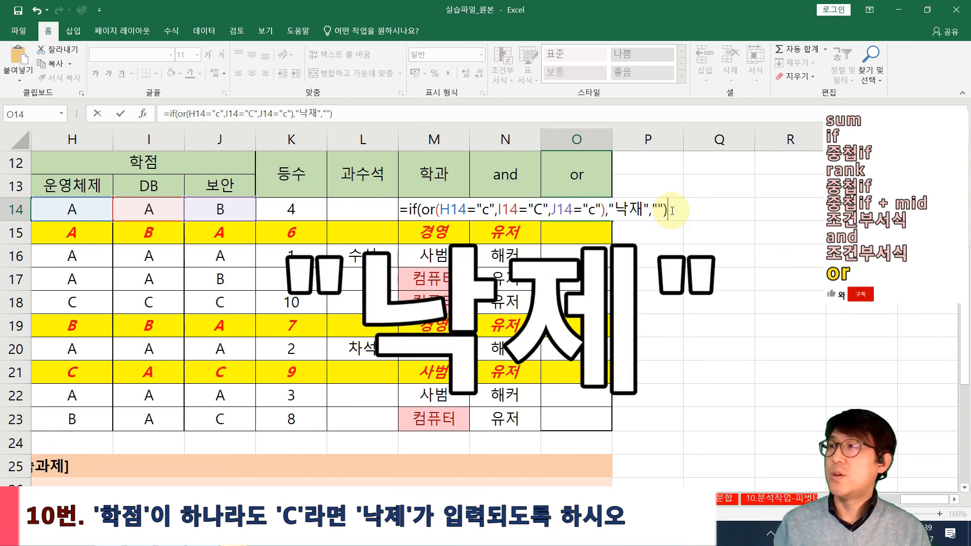
pyautogui.hotkey('ctrl', 'Return')
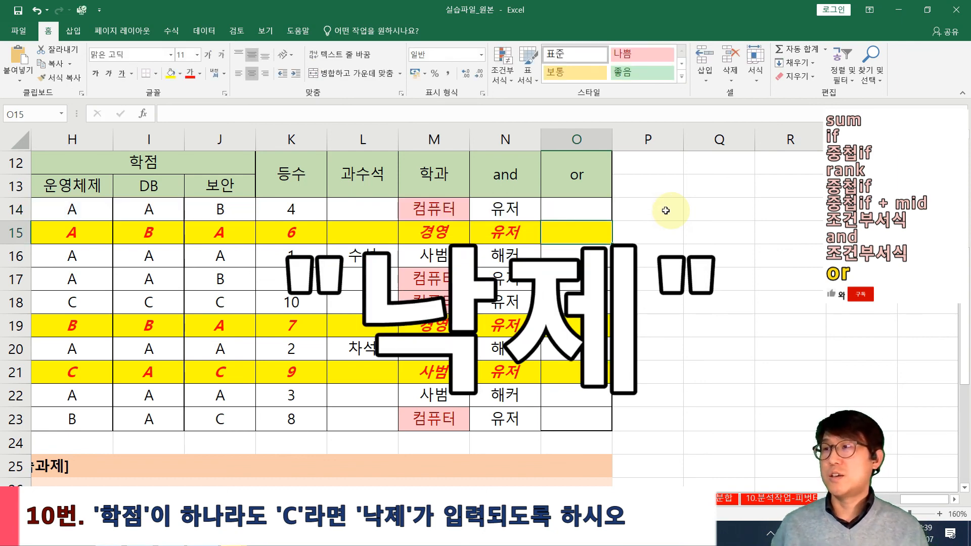
# Step: Fill the O14 formula down to O23 and check the results against the grades in rows 18 and 21
pyautogui.moveTo(611, 221); pyautogui.dragTo(604, 423)
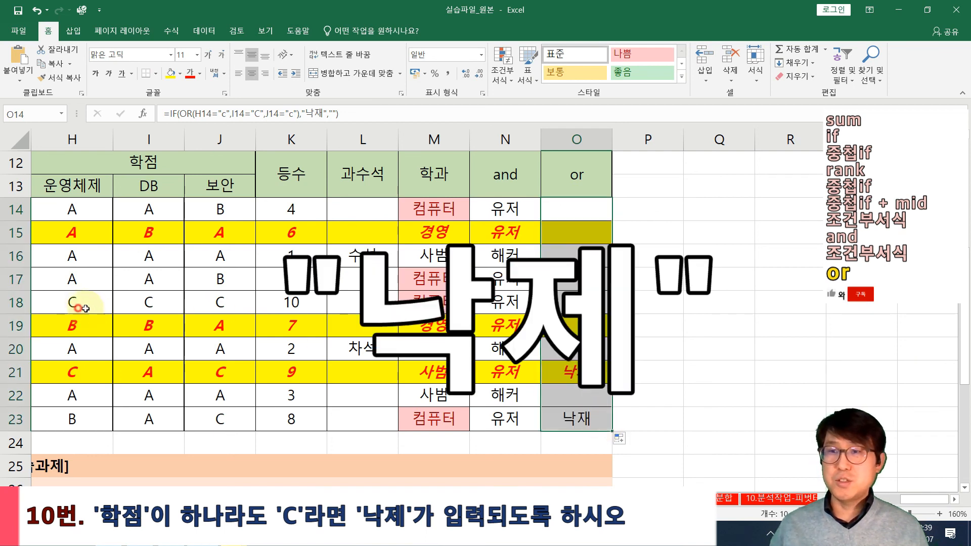
pyautogui.moveTo(78, 308); pyautogui.dragTo(213, 306)
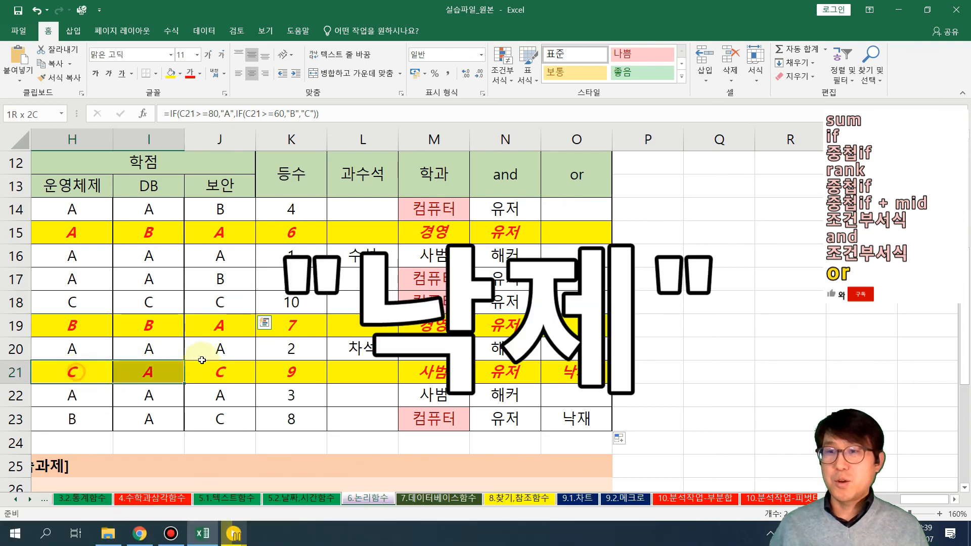